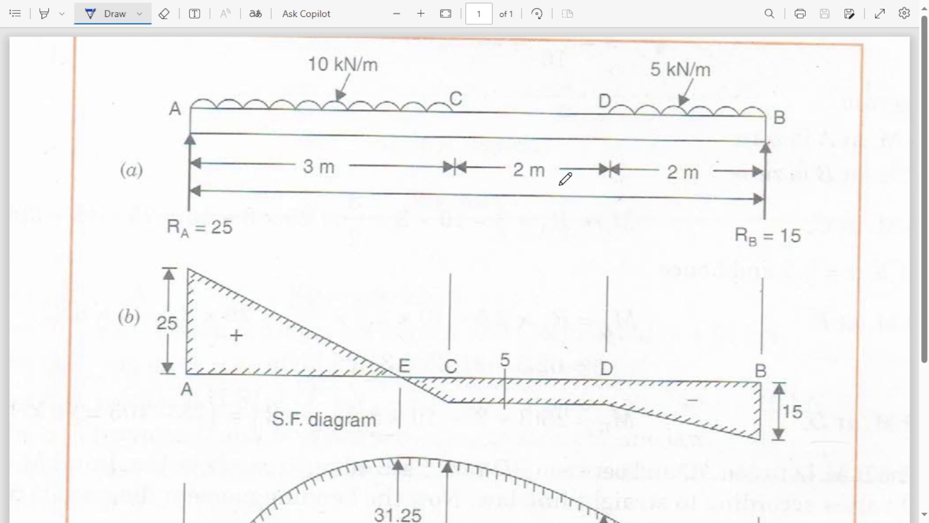
Step: Ink the overall span "7M" under the beam, label its 3 m distributed load "udl" and tick the 10 kN/m value
mouse_move(442, 203)
left_mouse_down()
mouse_move(458, 214)
mouse_move(474, 209)
mouse_move(483, 225)
left_mouse_up()
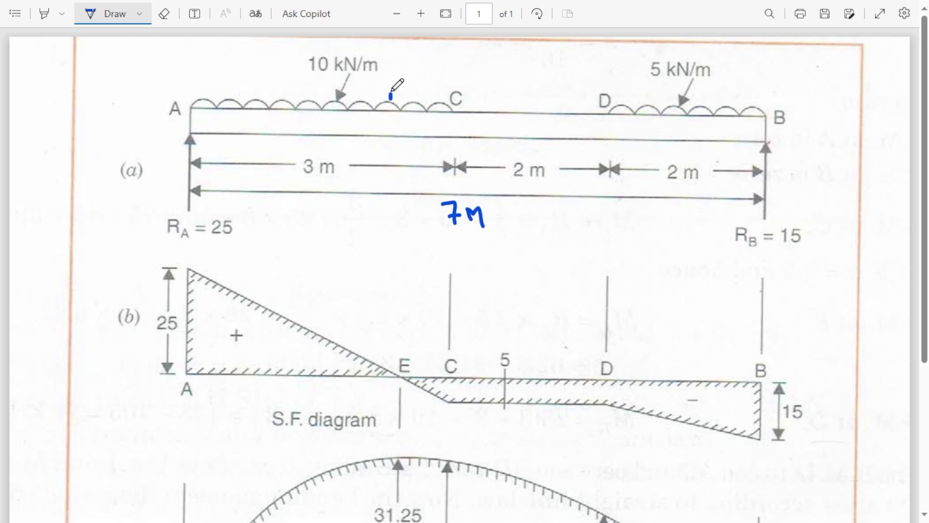
mouse_move(390, 99)
left_mouse_down()
mouse_move(436, 69)
mouse_move(460, 62)
mouse_move(481, 74)
left_mouse_up()
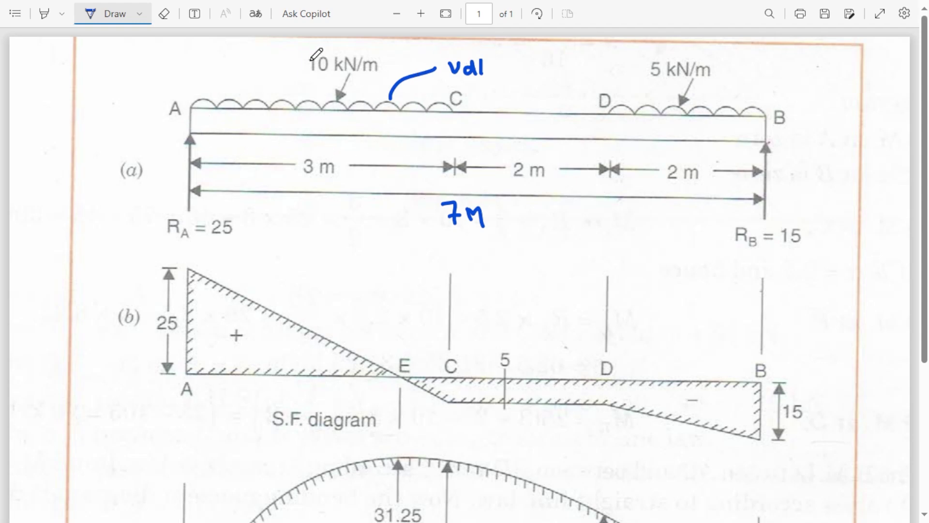
left_click_drag(374, 51, 396, 47)
Step: Mark support A with an underlined "S.S" and a leader line, and tick the reactions at A and B
left_click_drag(189, 137, 49, 152)
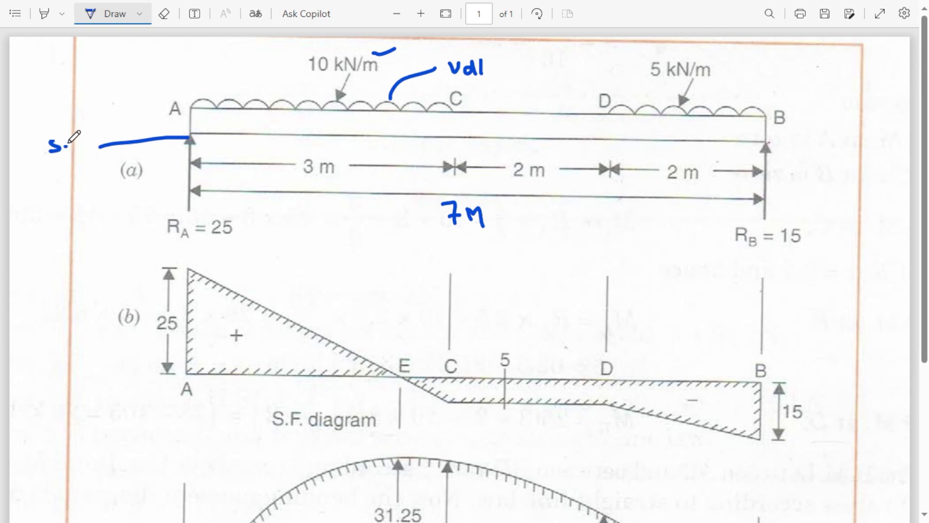
mouse_move(77, 137)
left_mouse_down()
mouse_move(71, 151)
mouse_move(92, 159)
left_mouse_up()
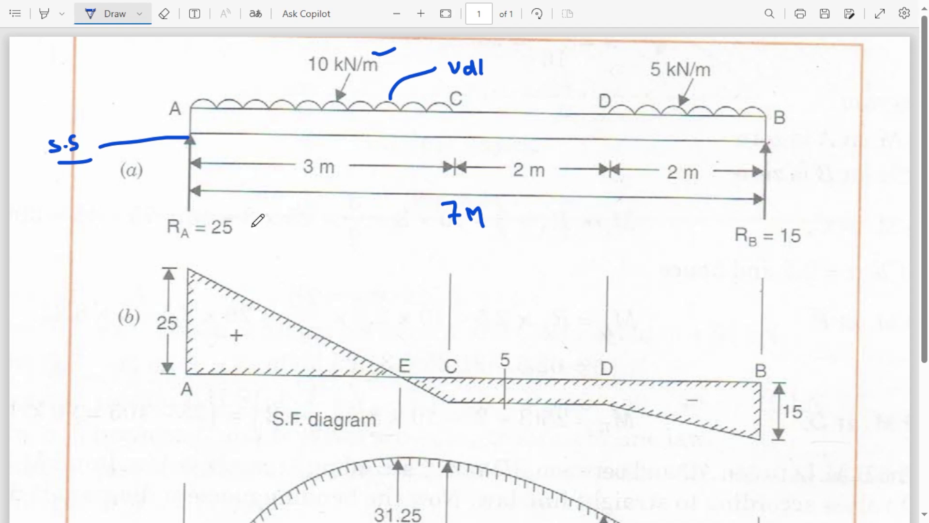
left_click_drag(238, 225, 261, 217)
left_click_drag(809, 226, 826, 221)
Step: Underline the S.F. diagram caption and draw an arrow from point E to a handwritten "0"
scroll(377, 321, "down", 2)
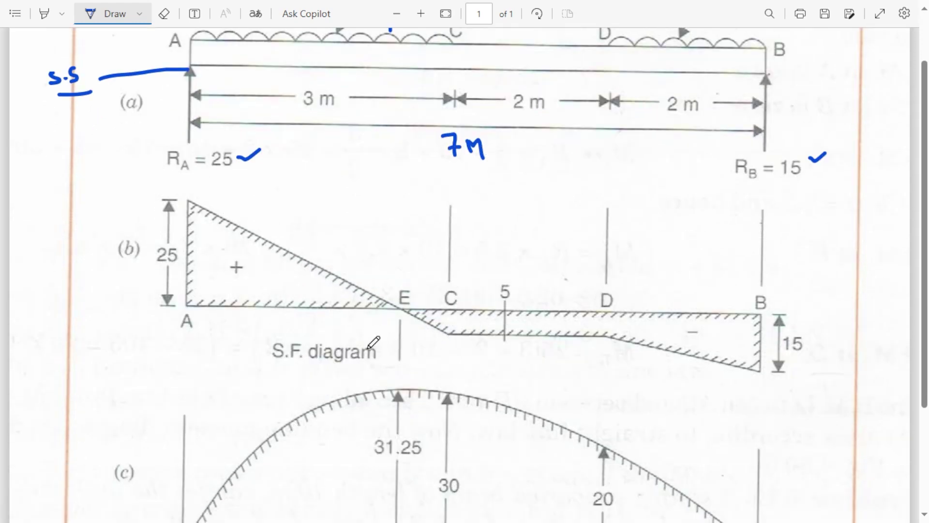
left_click_drag(277, 369, 366, 370)
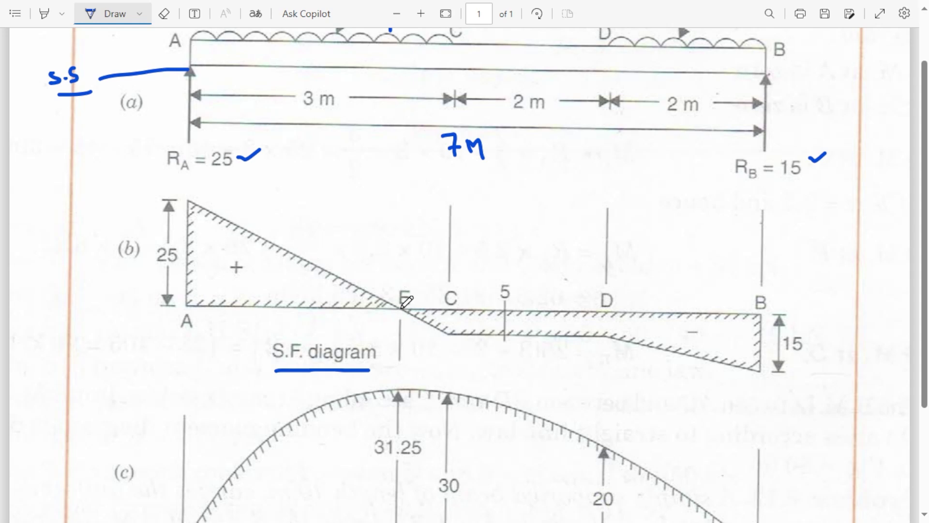
mouse_move(401, 307)
left_mouse_down()
mouse_move(437, 249)
mouse_move(476, 239)
left_mouse_up()
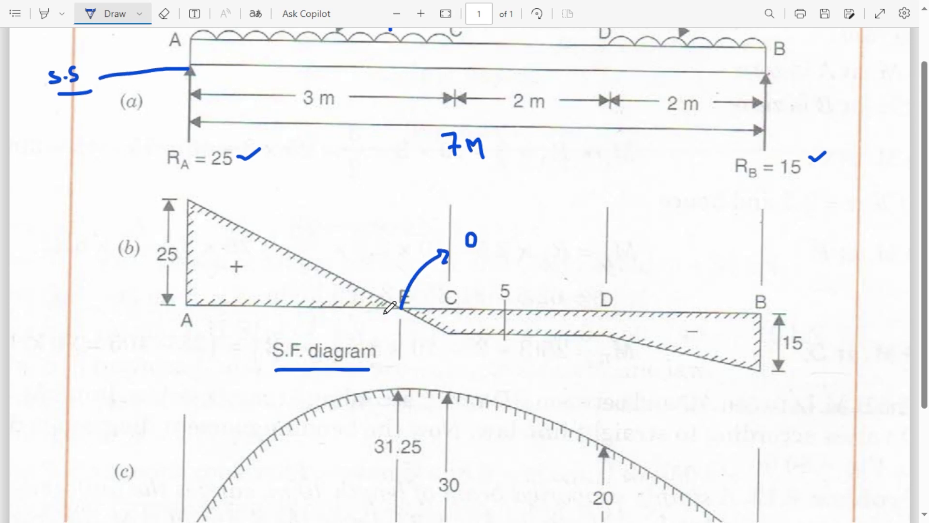
scroll(500, 160, "down", 3)
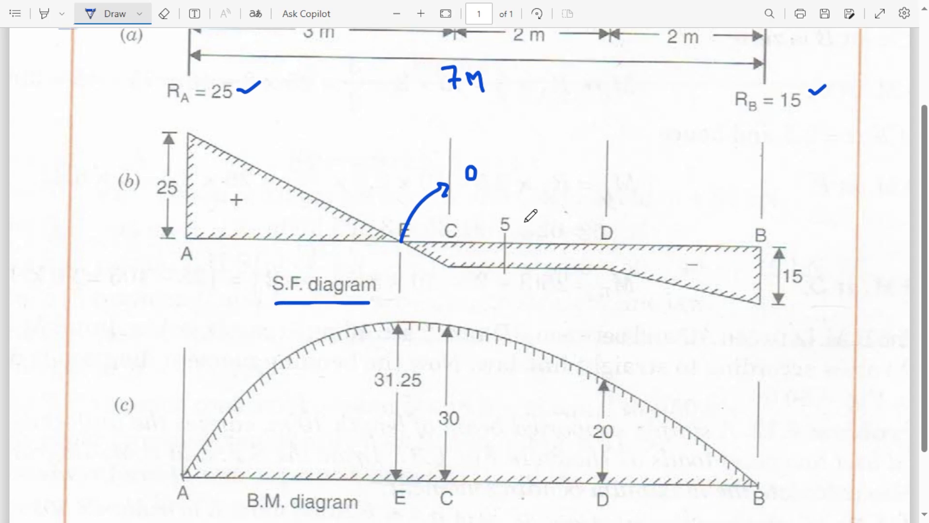
scroll(518, 252, "up", 2)
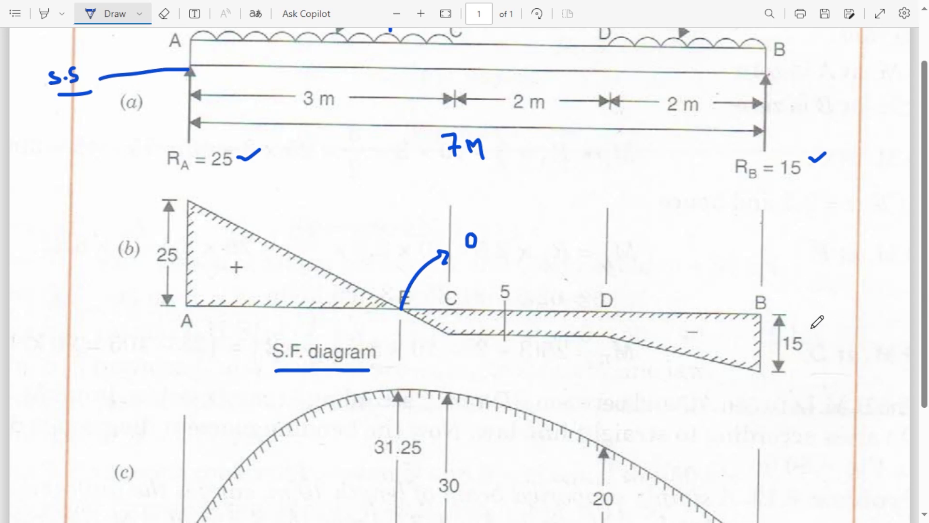
scroll(369, 271, "down", 3)
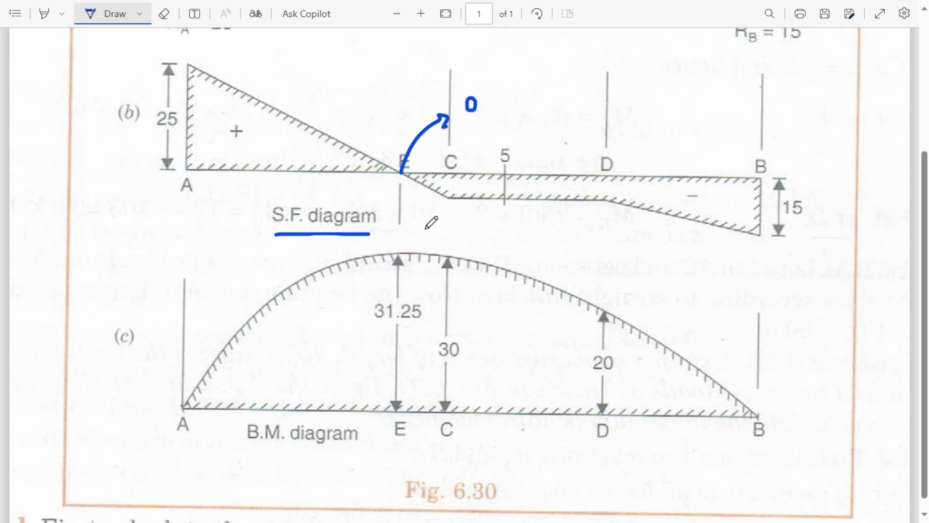
Step: Tick the B.M. diagram caption and write "0" beside its end points A and B
left_click_drag(220, 443, 238, 442)
scroll(255, 265, "up", 4)
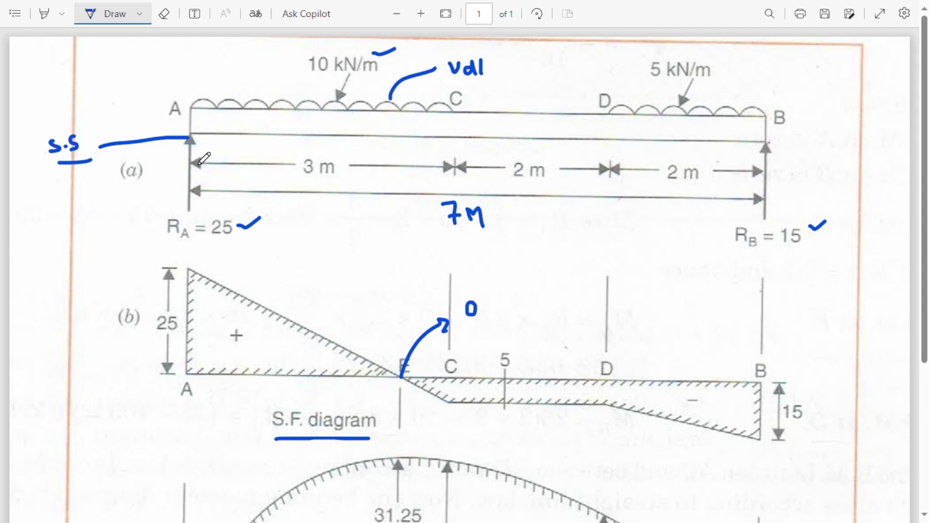
scroll(277, 171, "down", 4)
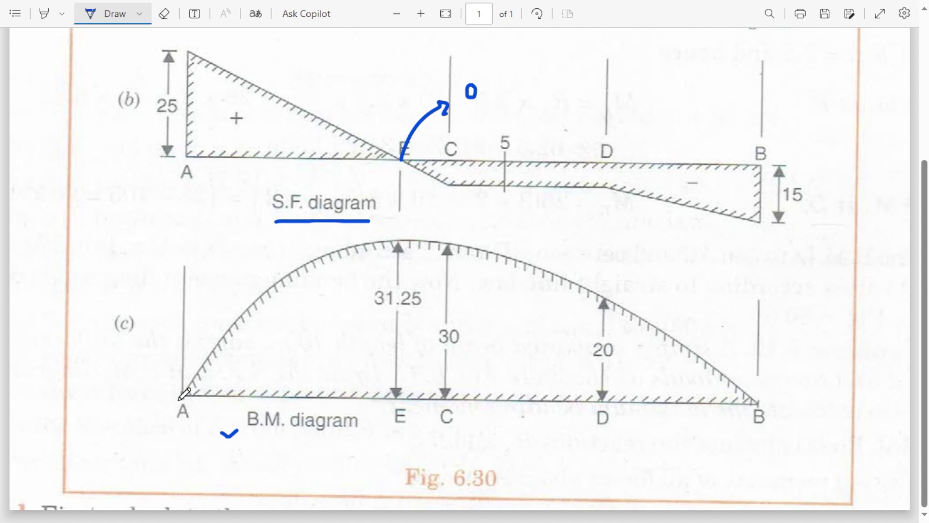
left_click_drag(164, 393, 165, 390)
left_click_drag(777, 402, 778, 409)
Step: Draw boxes around the bending moment values 31.25, 30 and 20 in the B.M. diagram
left_click_drag(365, 286, 367, 317)
mouse_move(372, 283)
left_mouse_down()
mouse_move(426, 284)
mouse_move(435, 314)
mouse_move(367, 316)
left_mouse_up()
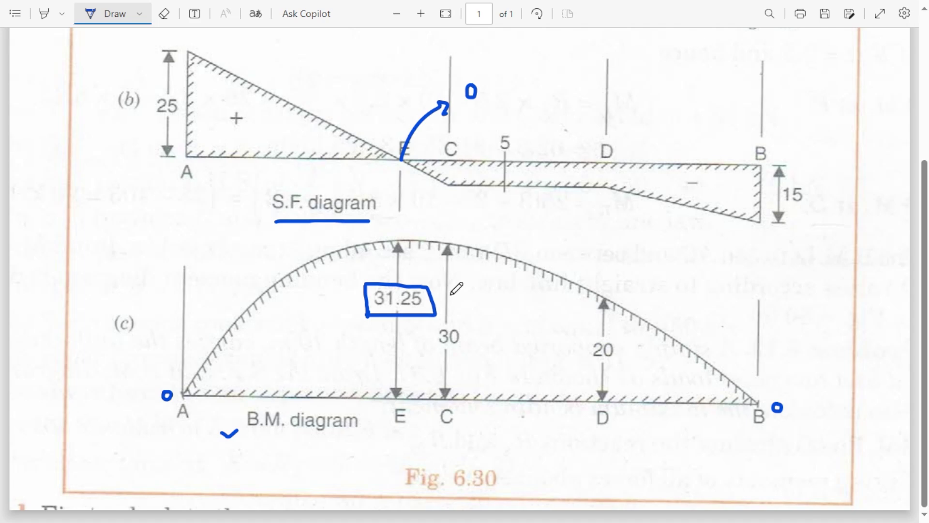
mouse_move(431, 327)
left_mouse_down()
mouse_move(431, 345)
mouse_move(468, 325)
mouse_move(469, 345)
mouse_move(425, 348)
left_mouse_up()
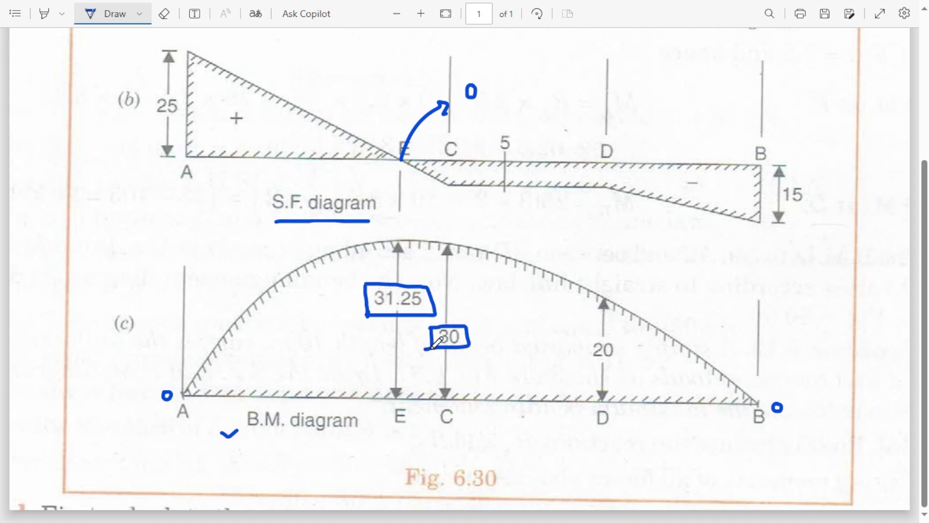
mouse_move(584, 366)
left_mouse_down()
mouse_move(585, 339)
mouse_move(628, 338)
mouse_move(630, 364)
mouse_move(583, 365)
left_mouse_up()
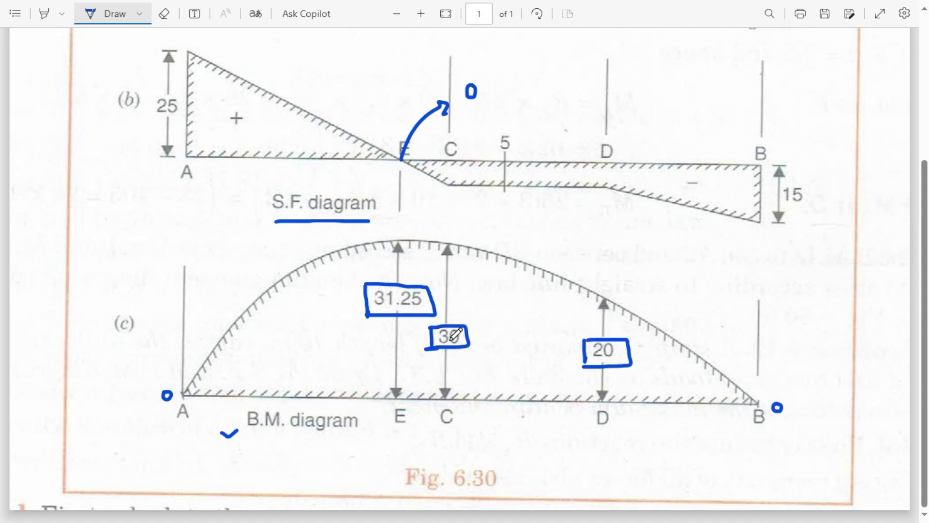
Step: Draw vertical arrows across the B.M. diagram between A and E and between C and D, adding a short leader at the second
scroll(487, 301, "up", 5)
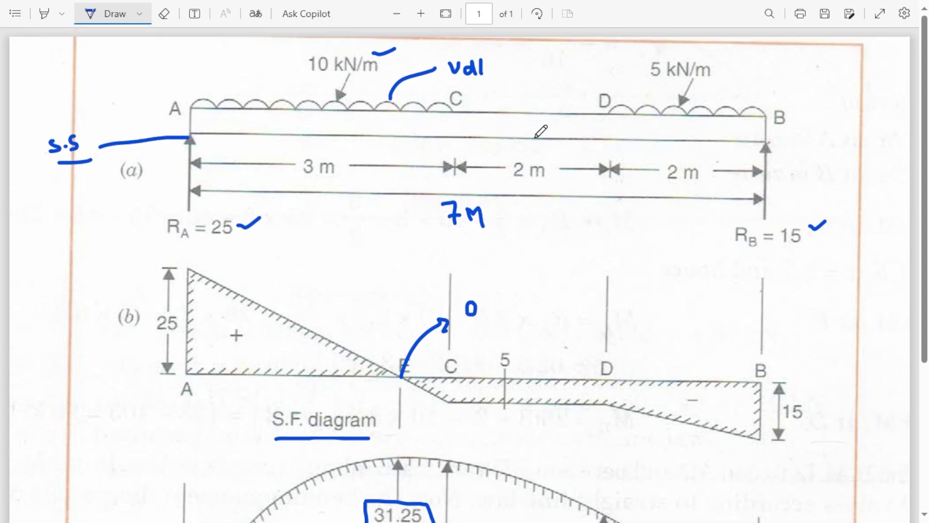
scroll(352, 211, "down", 5)
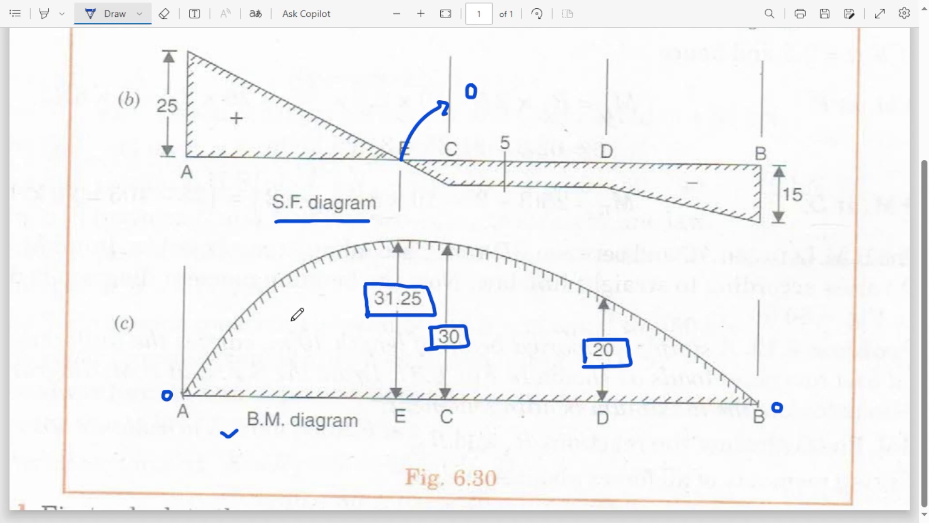
left_click_drag(264, 273, 263, 413)
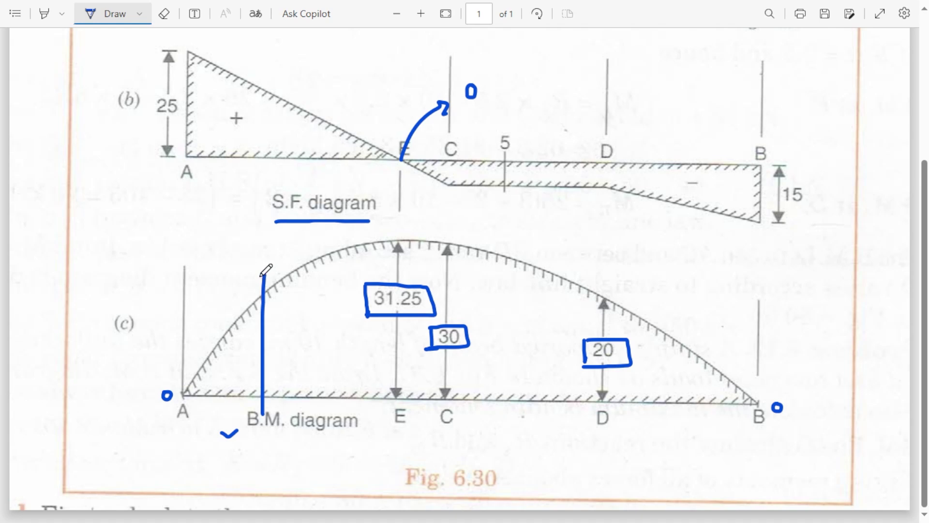
left_click_drag(263, 275, 269, 282)
left_click_drag(537, 251, 537, 428)
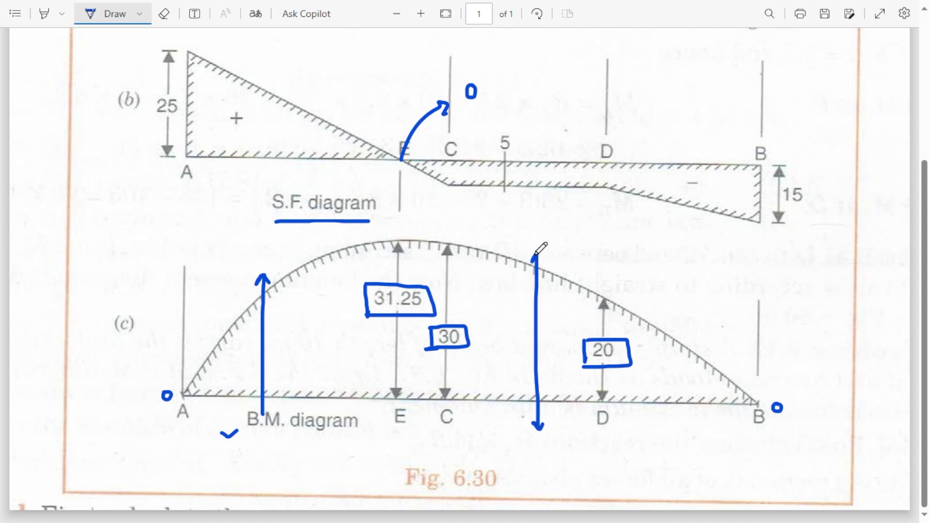
mouse_move(531, 260)
left_mouse_down()
mouse_move(538, 269)
mouse_move(592, 240)
left_mouse_up()
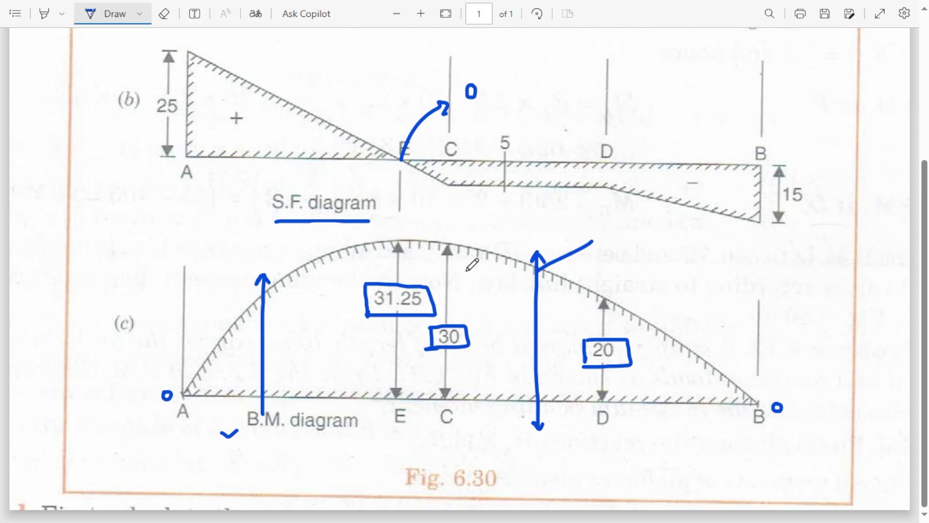
scroll(415, 326, "up", 4)
scroll(493, 314, "up", 1)
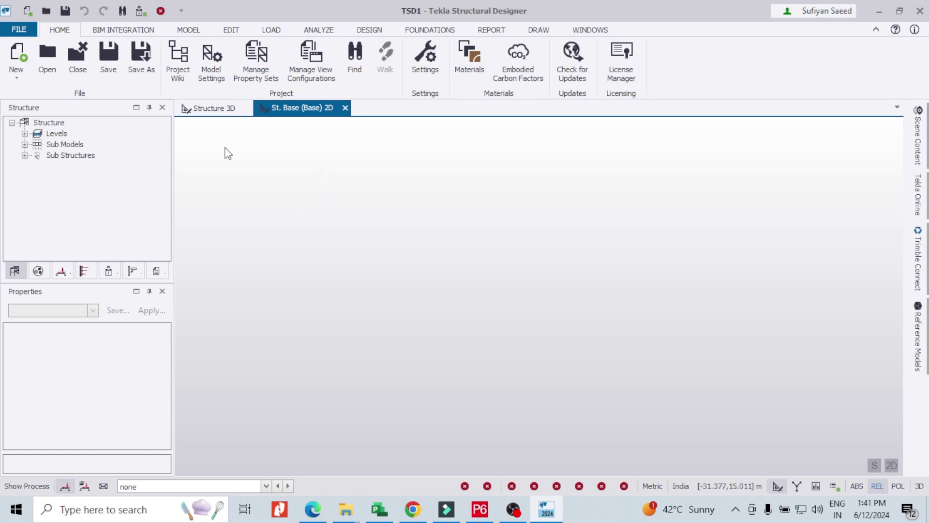
Step: Switch to Tekla Structural Designer and review the design codes for the India region and the metric units in the model settings
left_click(216, 72)
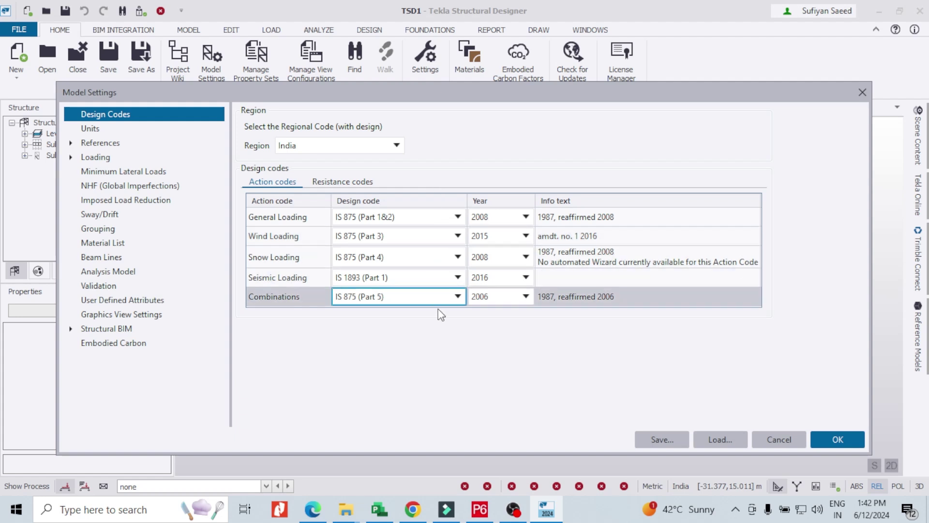
left_click(397, 146)
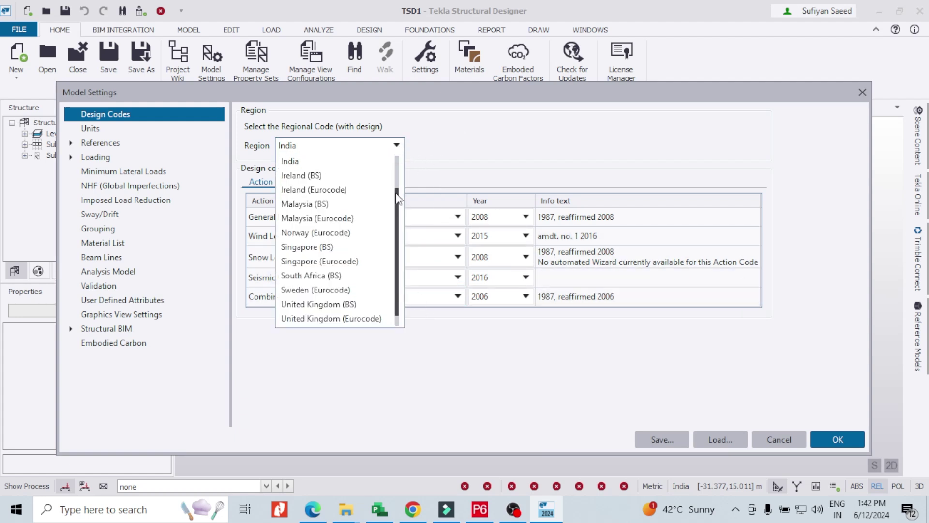
left_click(465, 146)
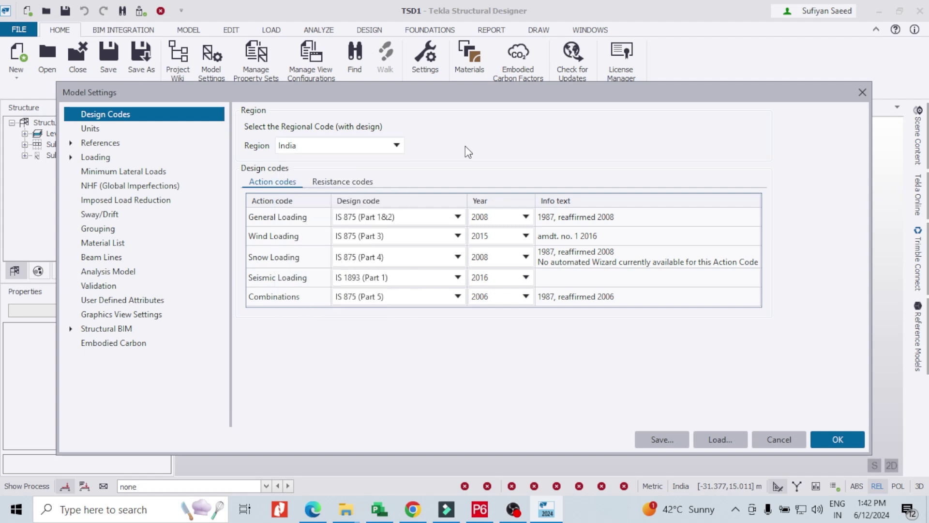
left_click(97, 128)
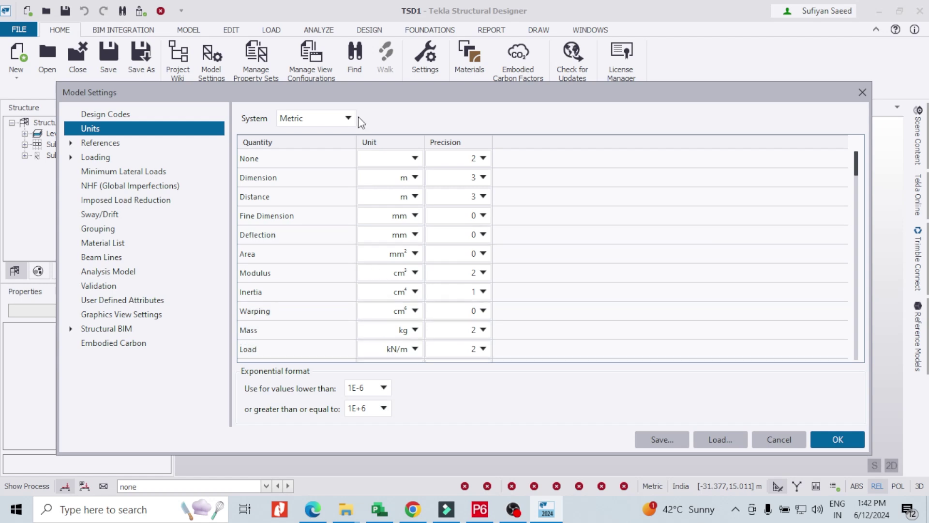
left_click(364, 270)
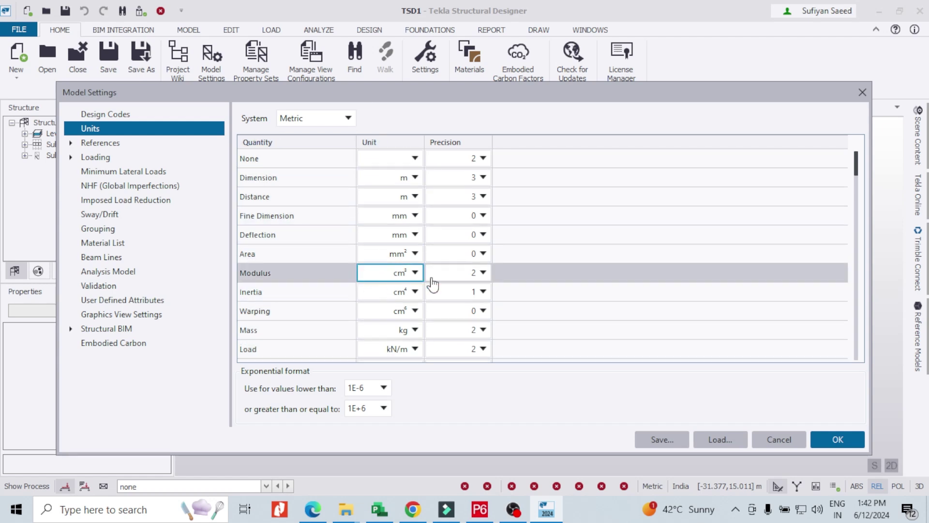
left_click_drag(386, 97, 363, 101)
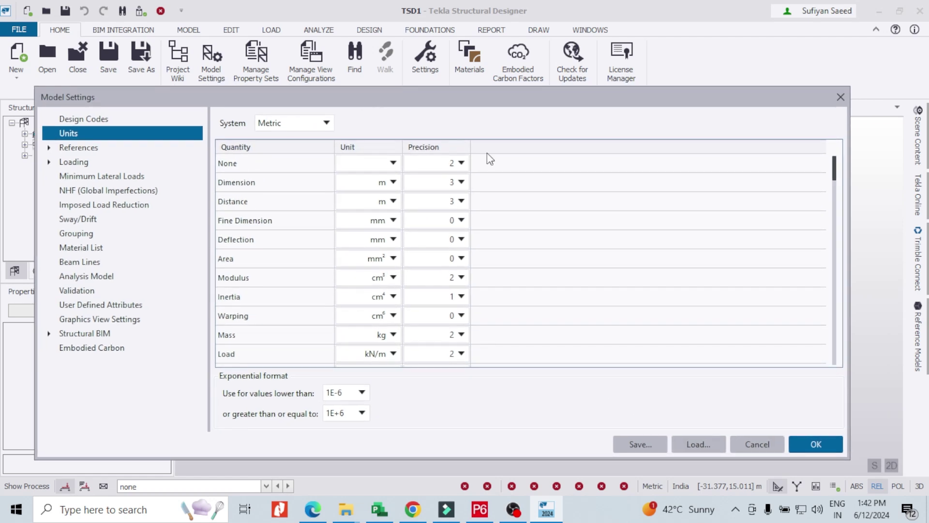
left_click(813, 450)
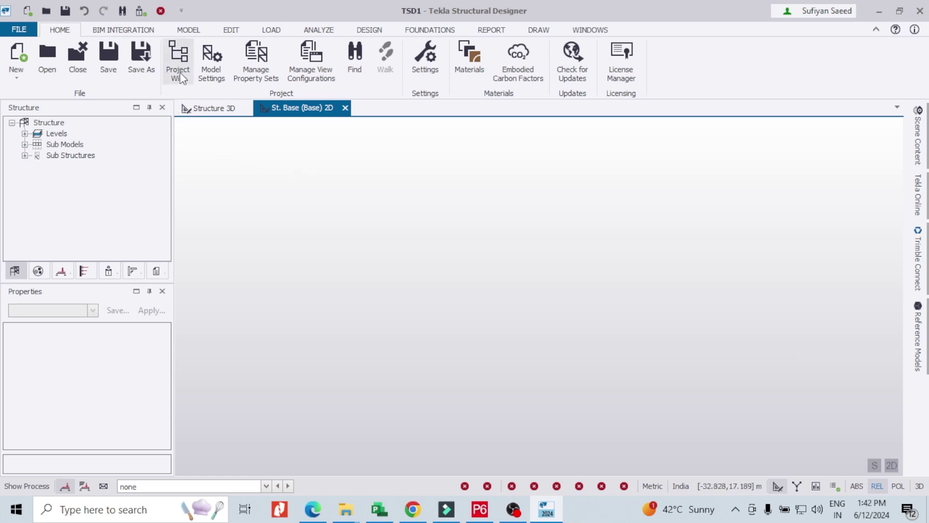
Step: Start a rectangular grid with the wizard on the base level and set the grid colour to red
left_click(187, 30)
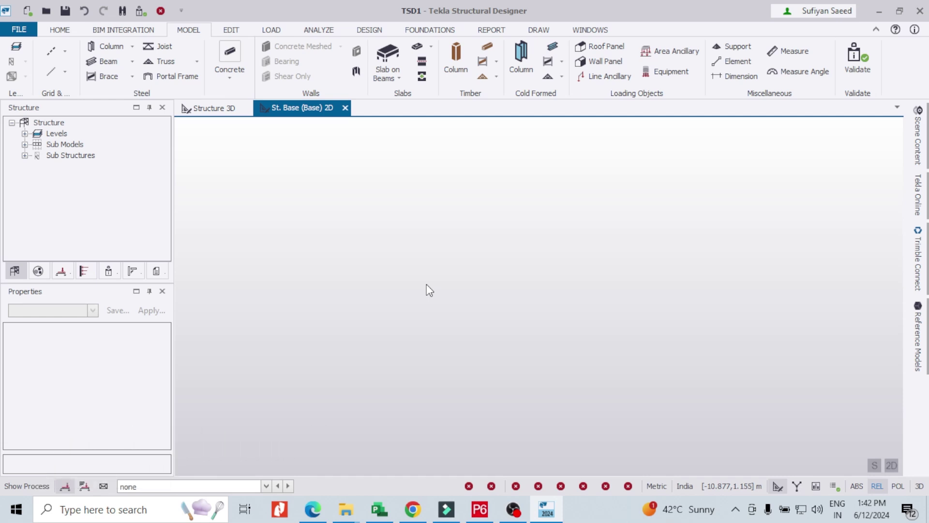
left_click(65, 53)
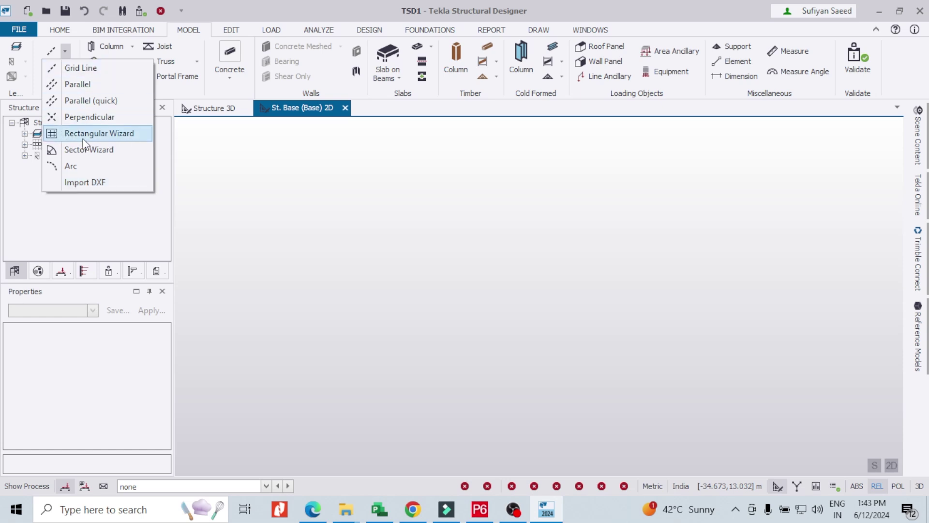
left_click(118, 139)
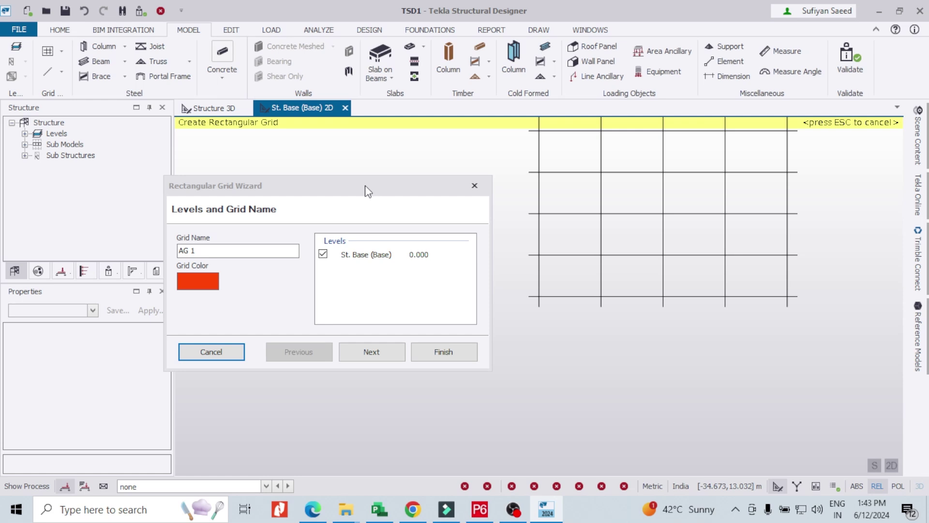
left_click_drag(365, 185, 382, 150)
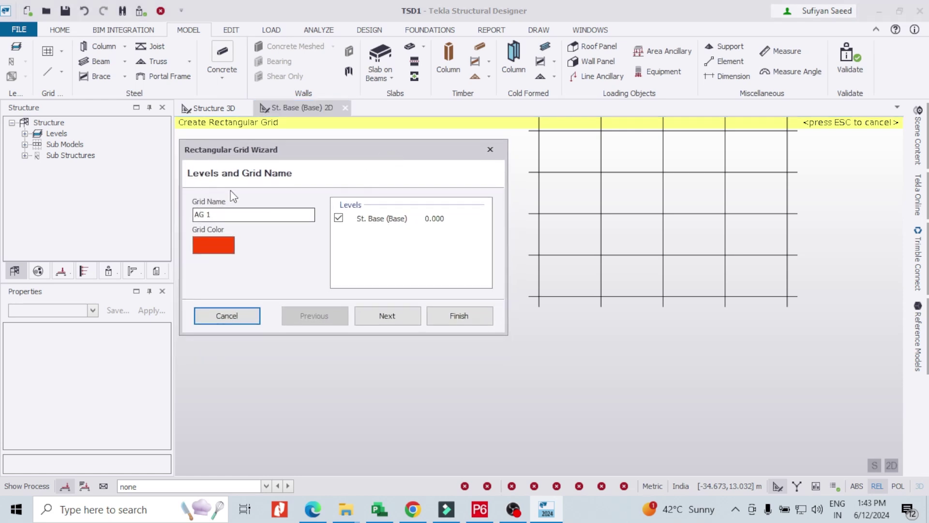
left_click(220, 216)
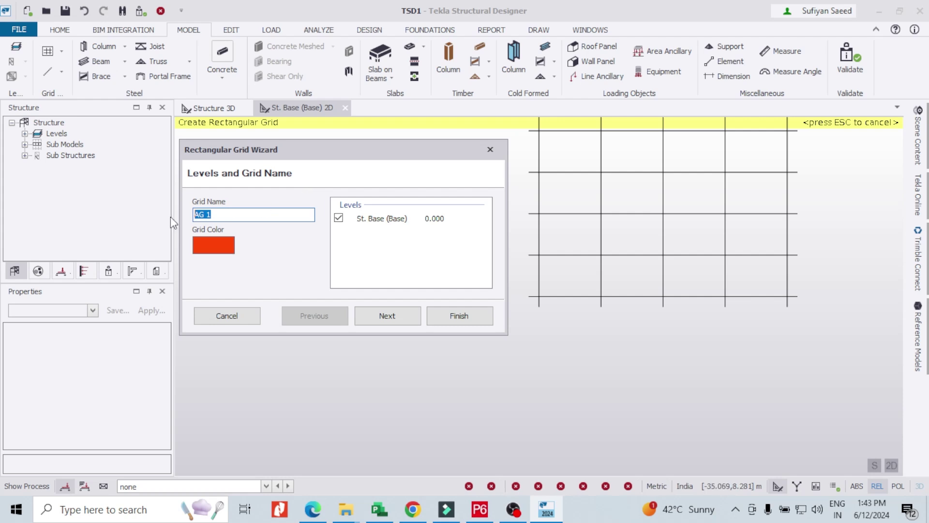
left_click(226, 251)
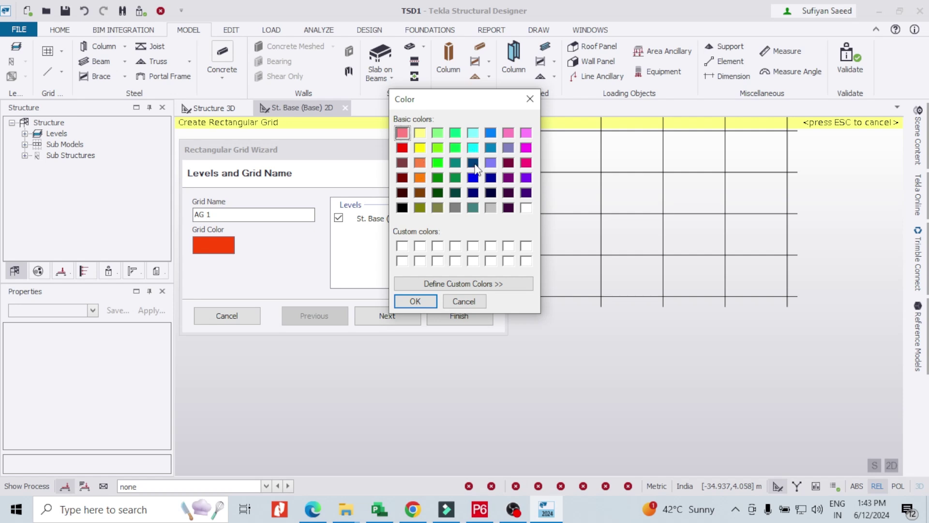
left_click(406, 151)
left_click(415, 301)
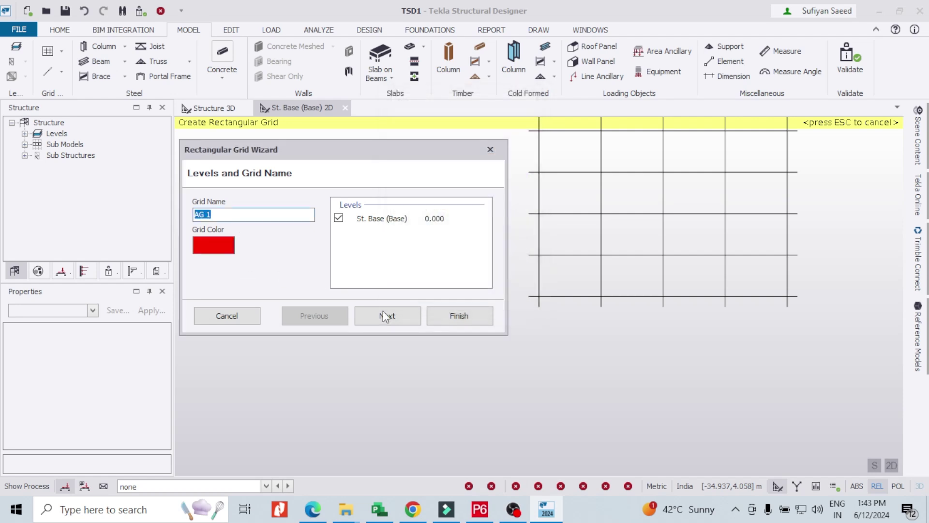
Step: Accept the grid name and base level, keep the origin at X 0, Y 0, and generate all lines in DashDot style
left_click(362, 315)
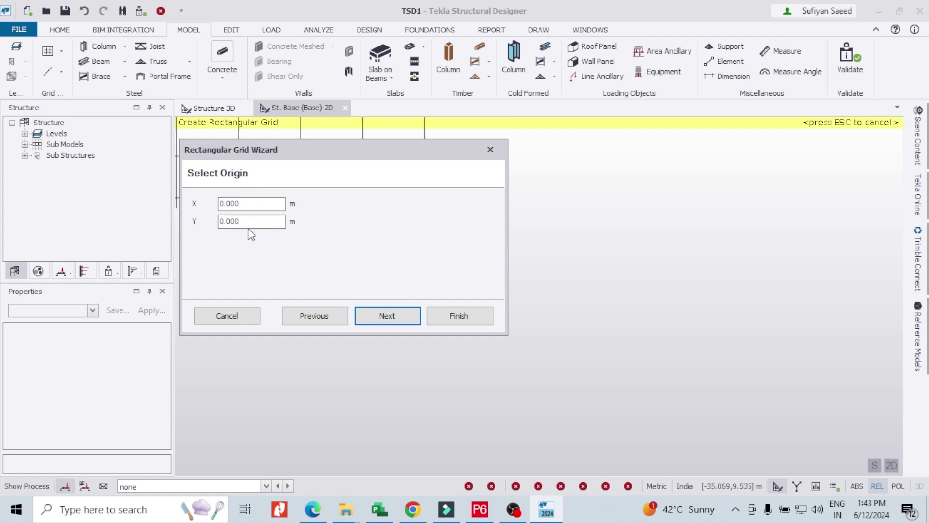
left_click(388, 319)
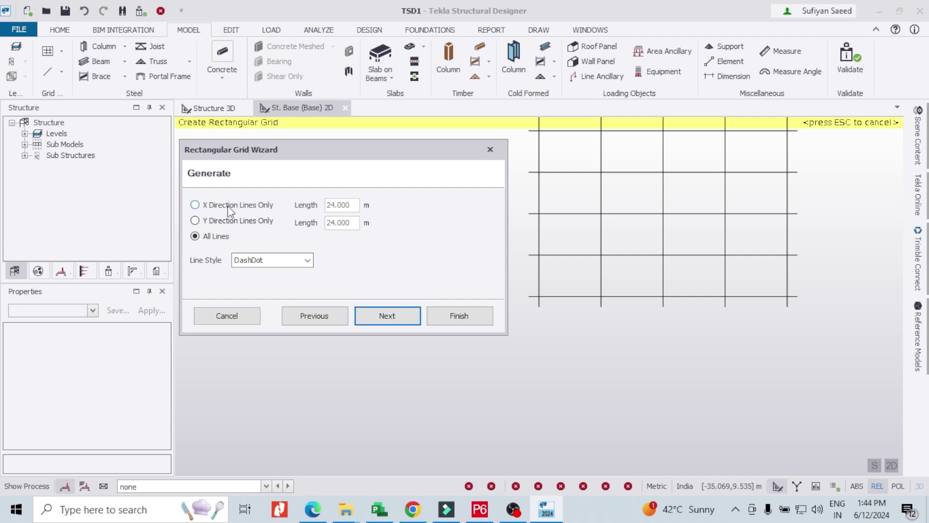
left_click(195, 204)
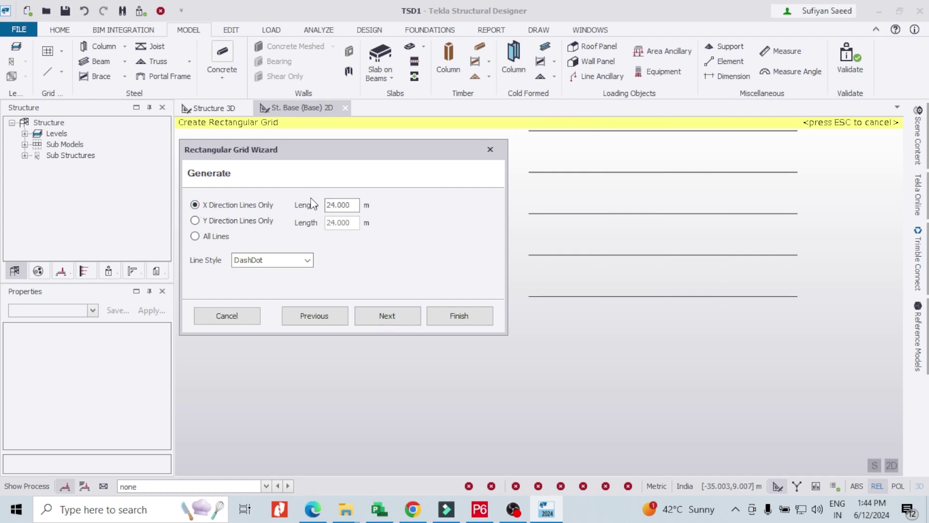
left_click(195, 236)
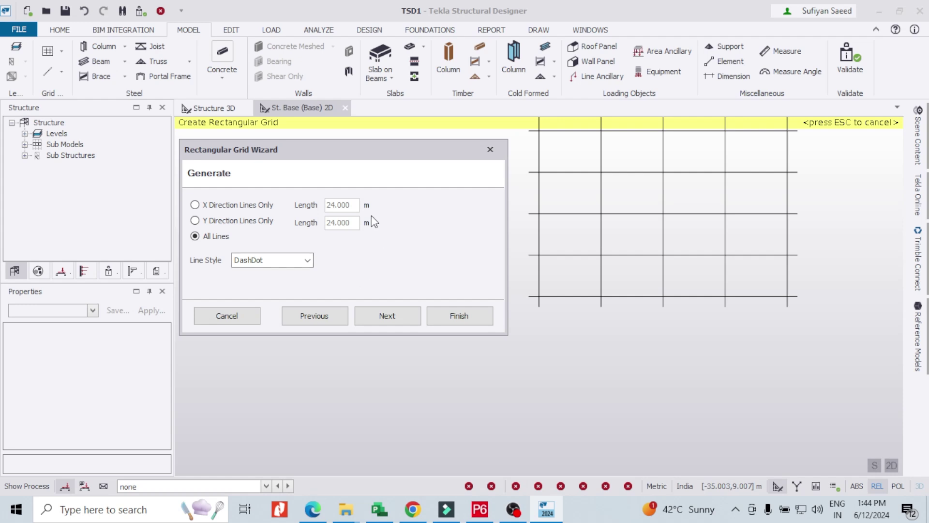
left_click(384, 318)
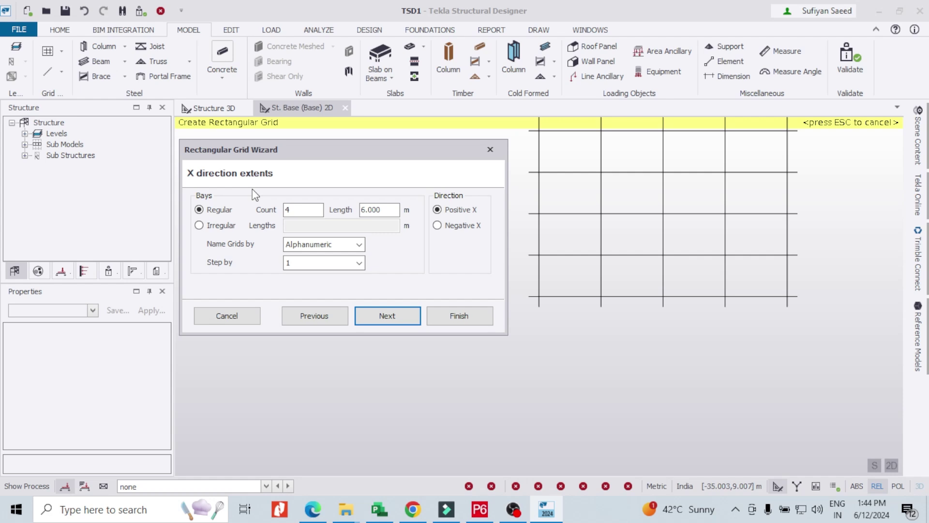
Step: Define the grid's X direction extents as one regular bay 7 m long
double_click(297, 211)
type("1")
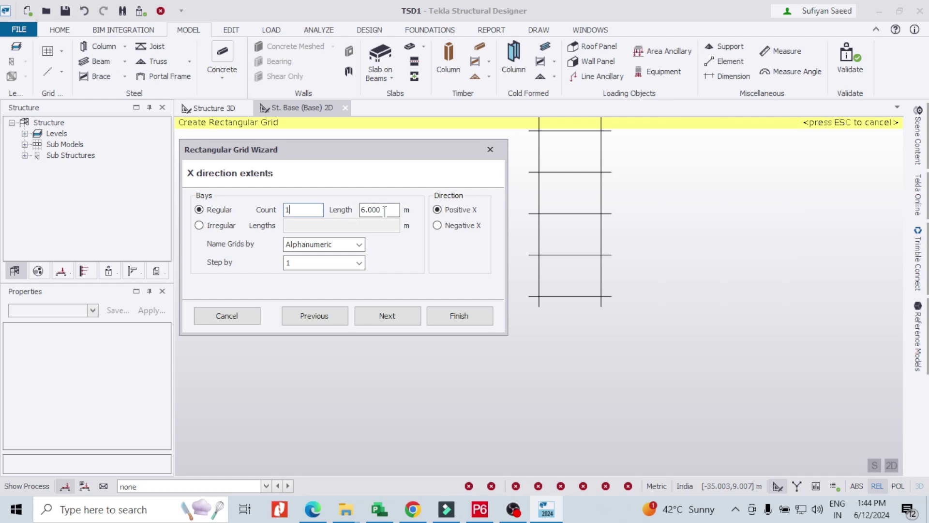
double_click(364, 210)
type("7")
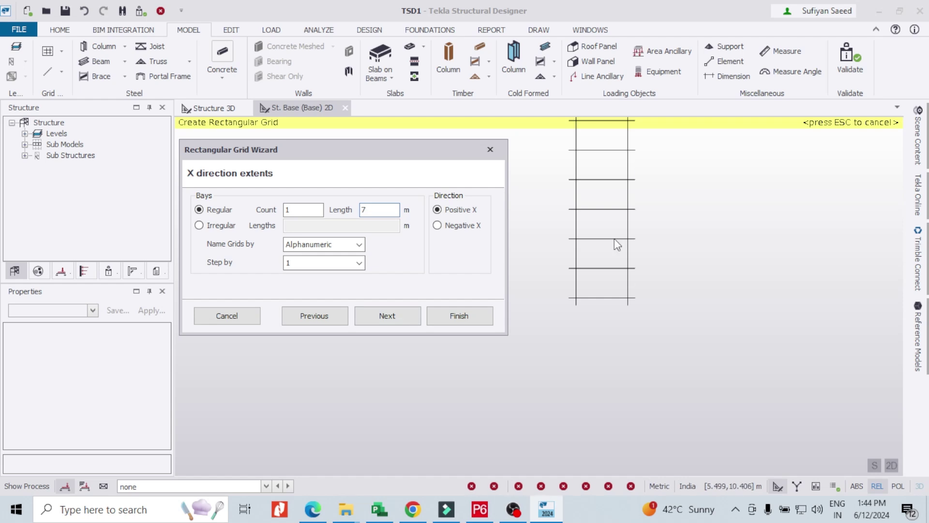
left_click(379, 315)
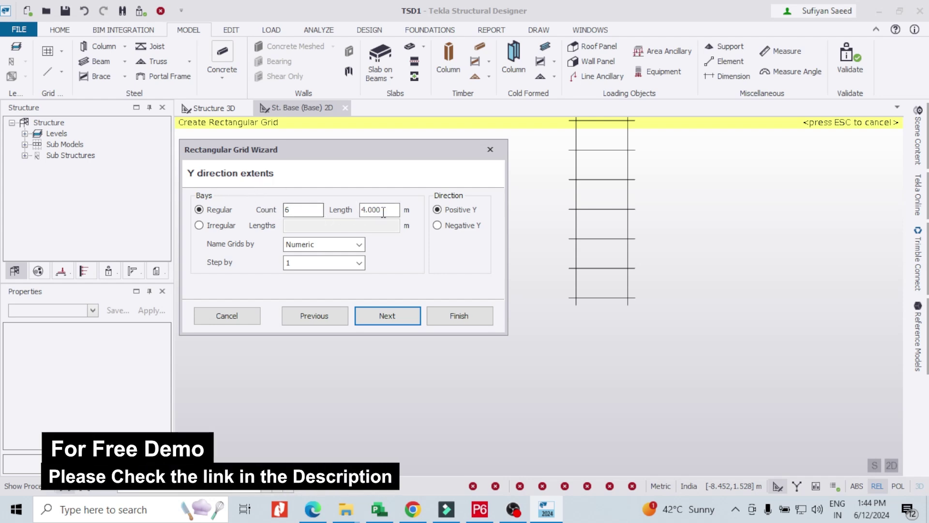
Step: Set the Y direction bay count to 0 and create the grid with 0° rotation and a 90° axis angle relative to X
double_click(298, 209)
type("0")
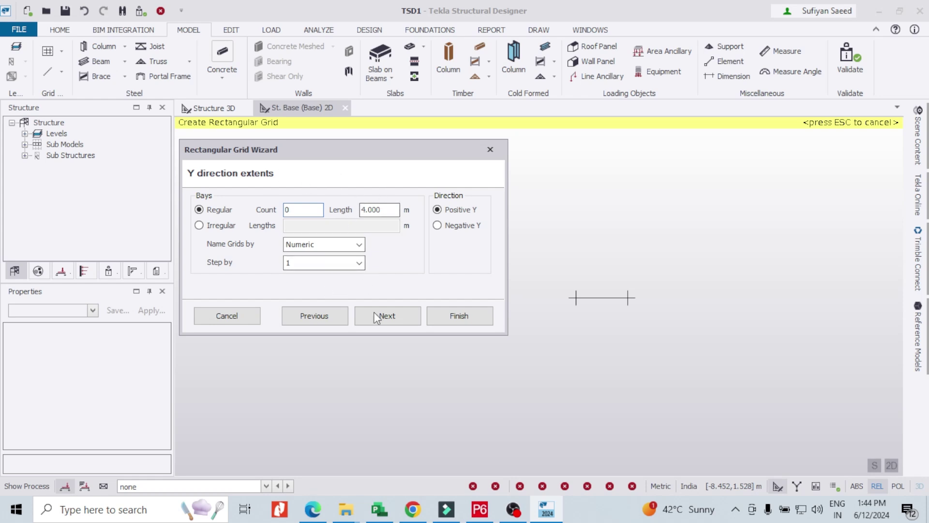
left_click(388, 320)
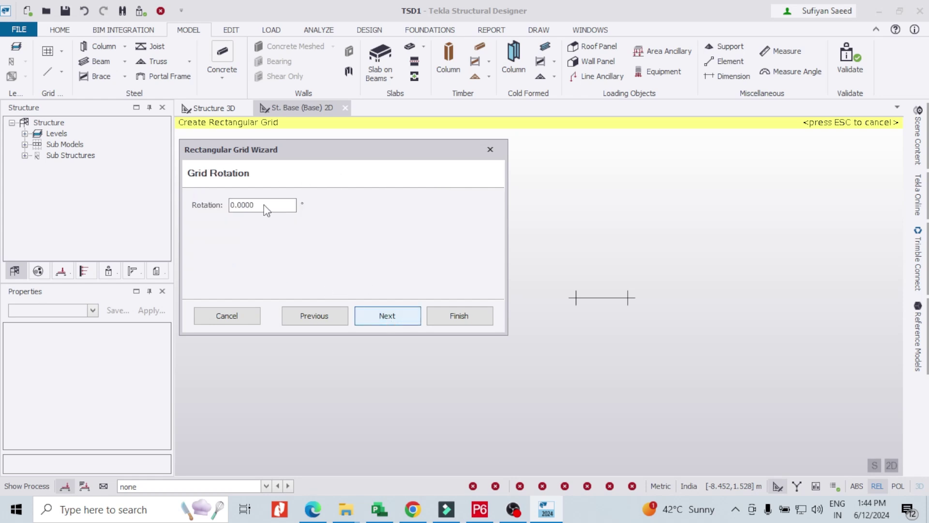
left_click(395, 317)
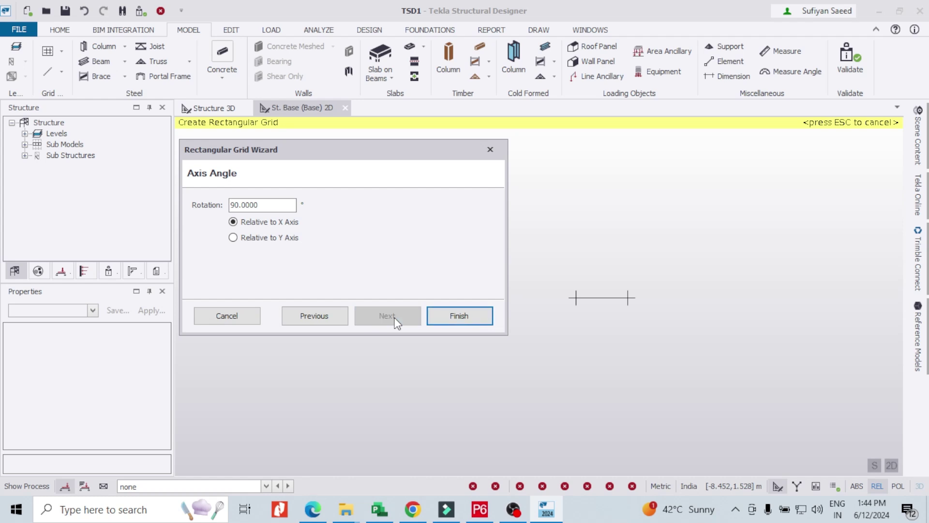
left_click(464, 321)
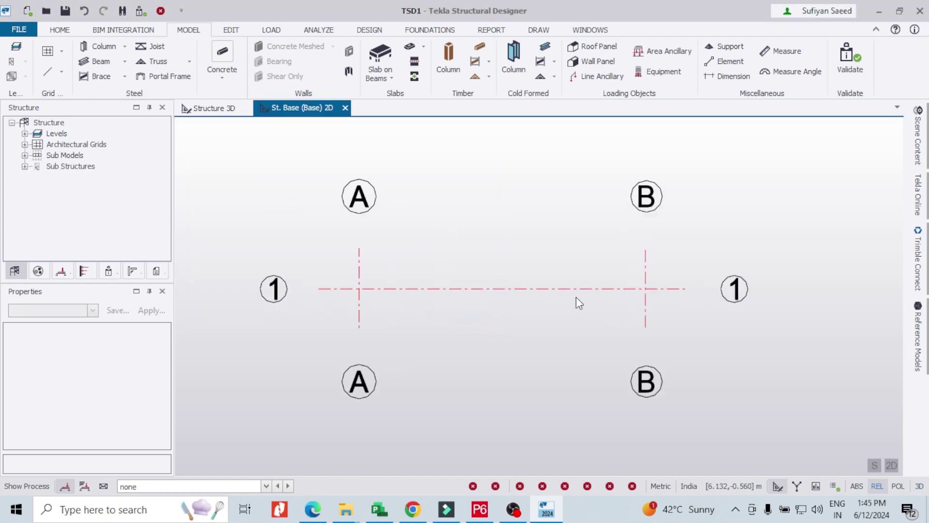
Step: Measure the distance along grid line 1 between its intersections with grid lines A and B
scroll(648, 323, "down", 1)
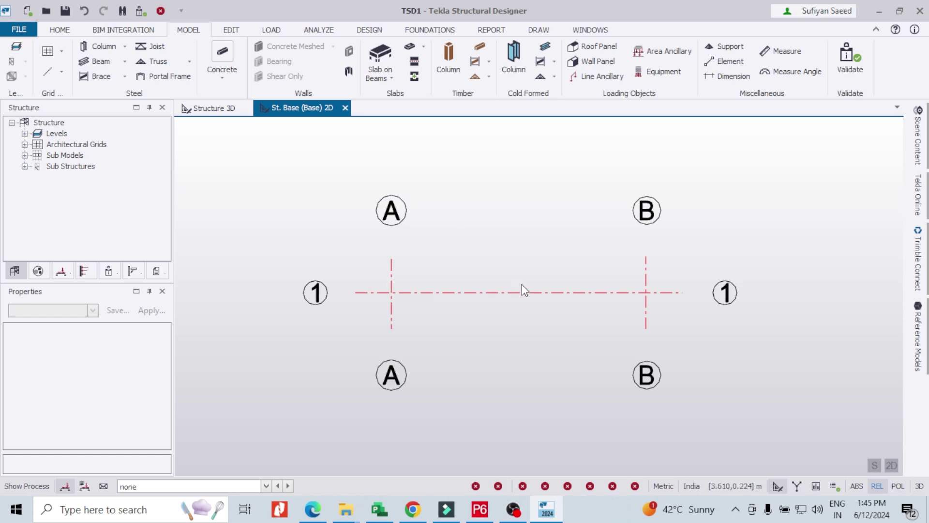
mouse_move(454, 290)
scroll(524, 305, "up", 1)
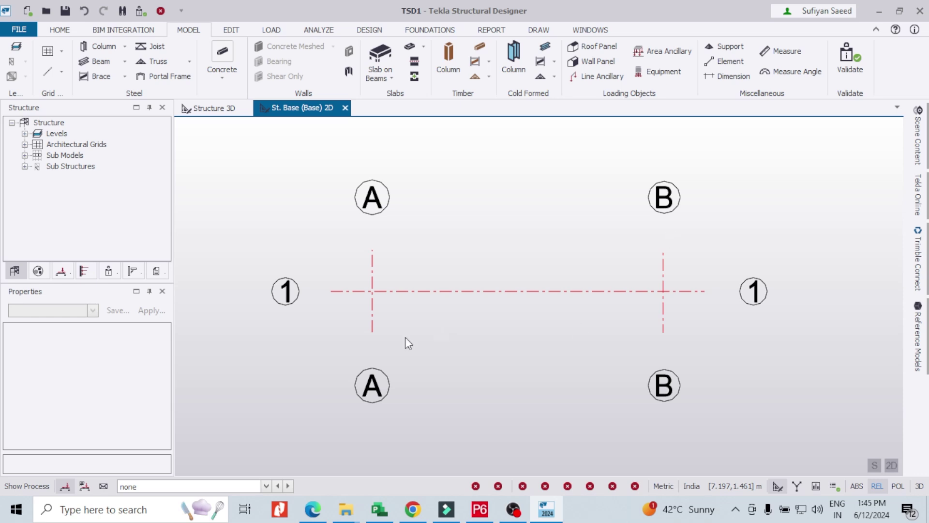
left_click(792, 54)
left_click(373, 290)
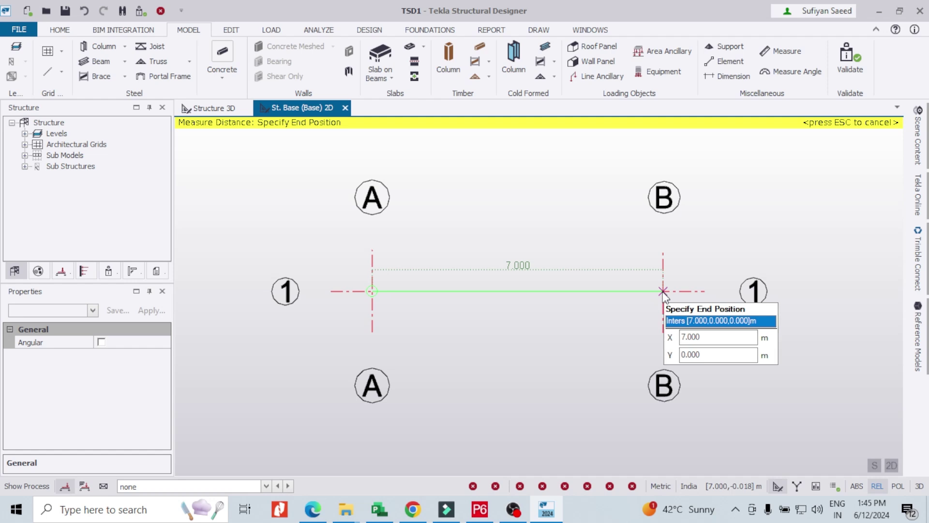
left_click(664, 292)
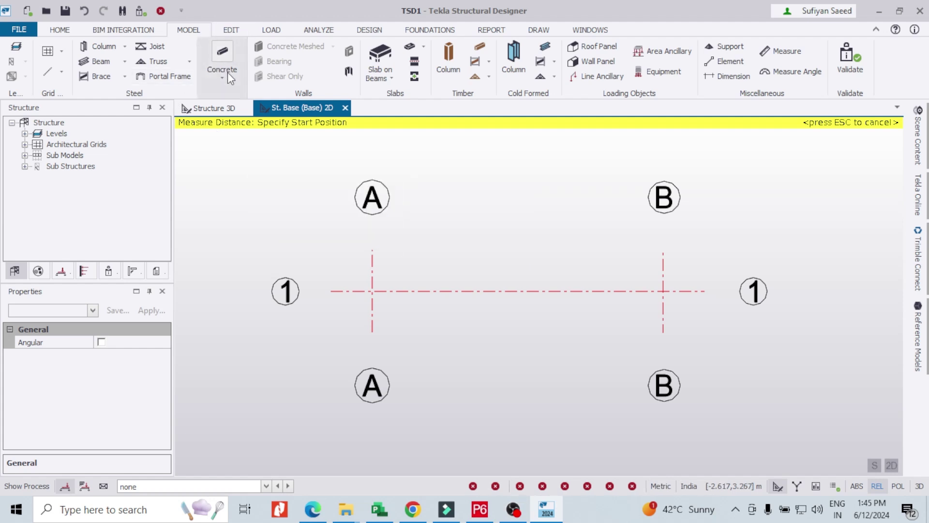
Step: Start a cast-in-place concrete beam with M 20 grade and a 250x500 section, and set its major alignment to Bottom
left_click(224, 56)
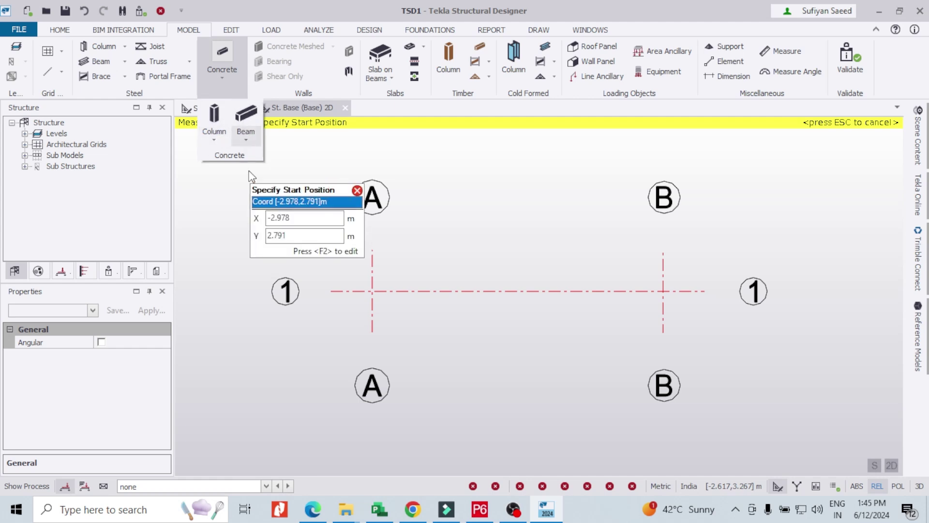
left_click(246, 116)
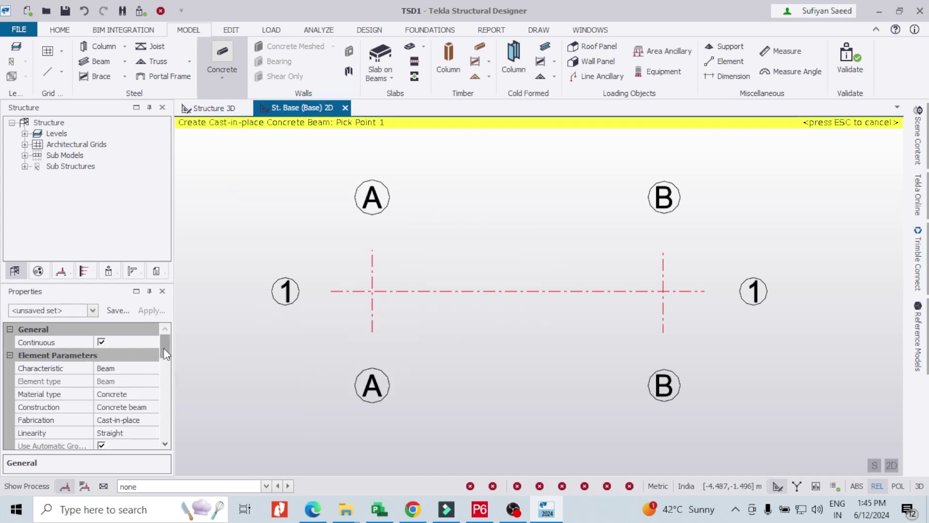
mouse_move(163, 347)
left_mouse_down()
mouse_move(165, 412)
mouse_move(170, 354)
left_mouse_up()
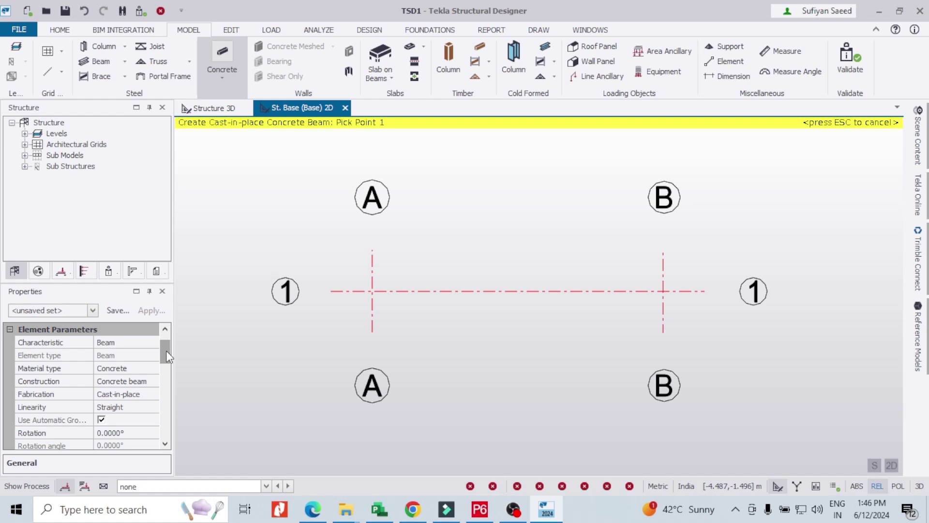
left_click(165, 443)
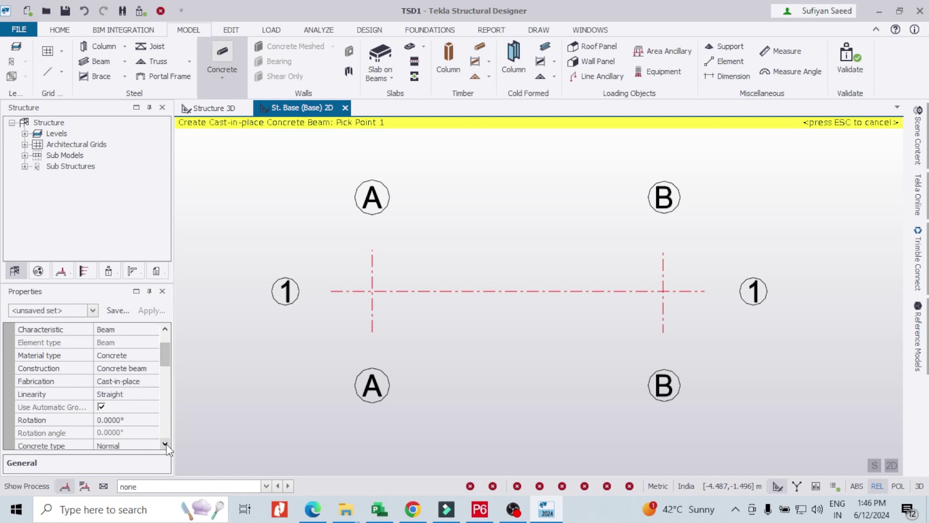
left_click(165, 445)
left_click(165, 444)
left_click(165, 444)
left_click(165, 444)
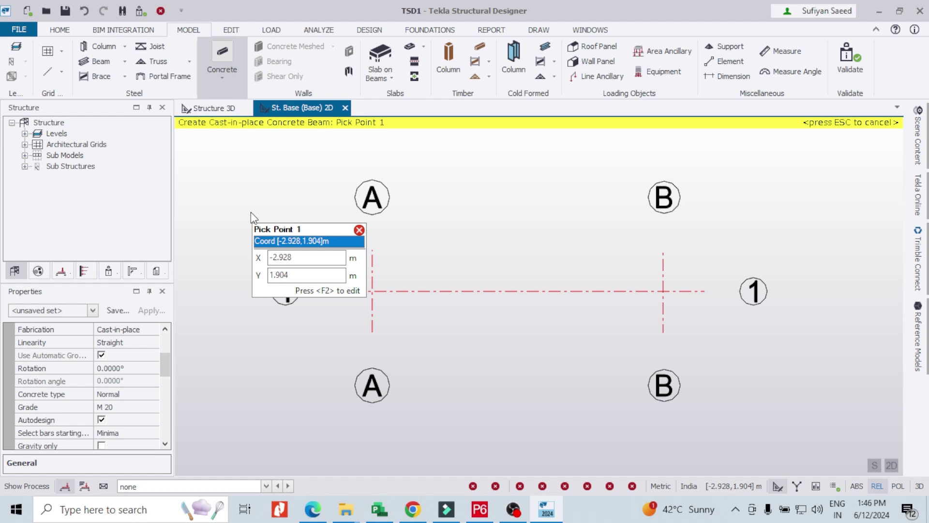
left_click(165, 444)
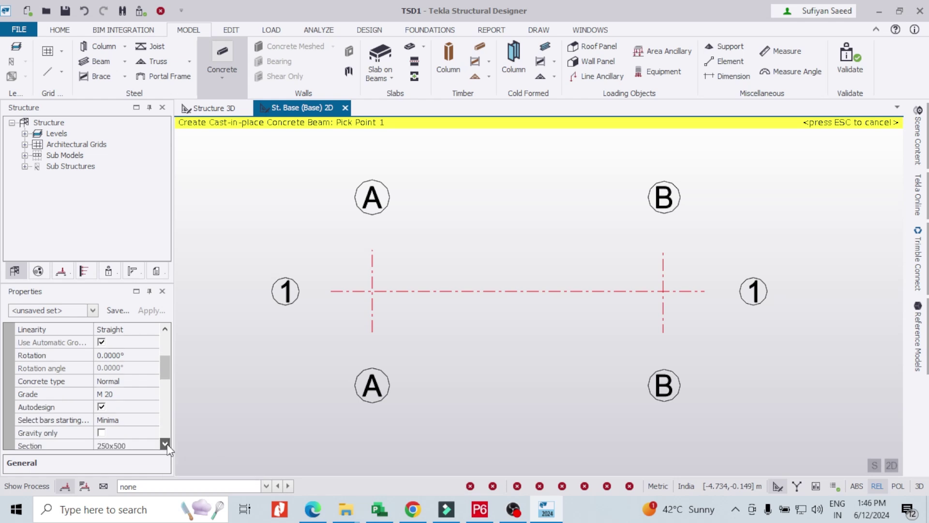
left_click(165, 443)
left_click(165, 444)
left_click(165, 443)
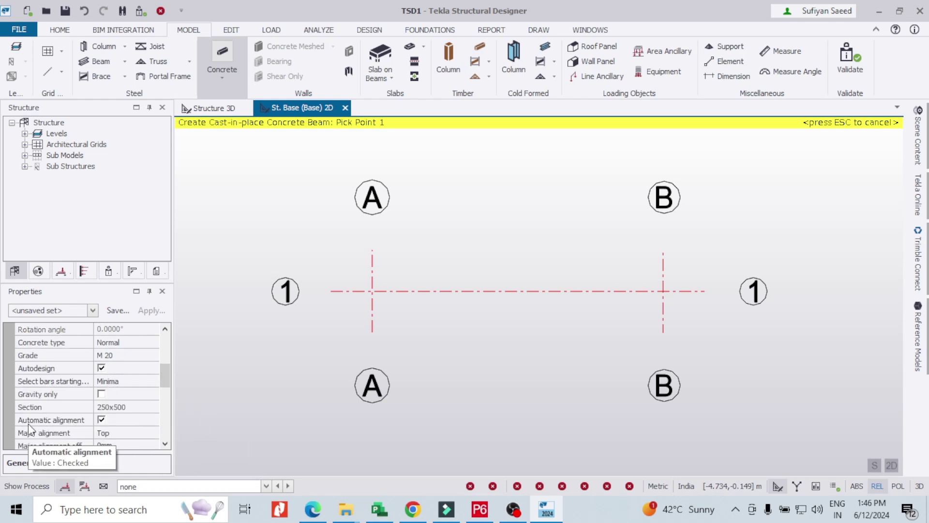
left_click(165, 443)
left_click(165, 444)
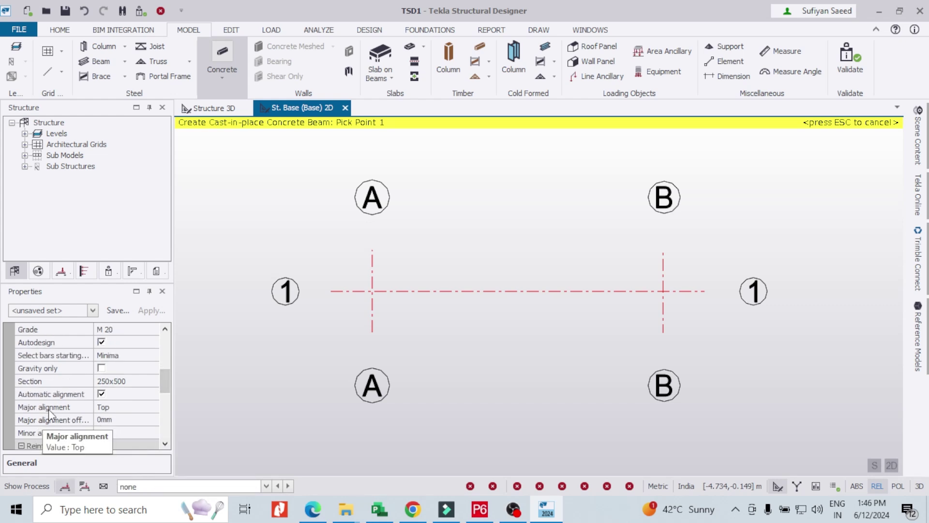
left_click(115, 409)
left_click(152, 407)
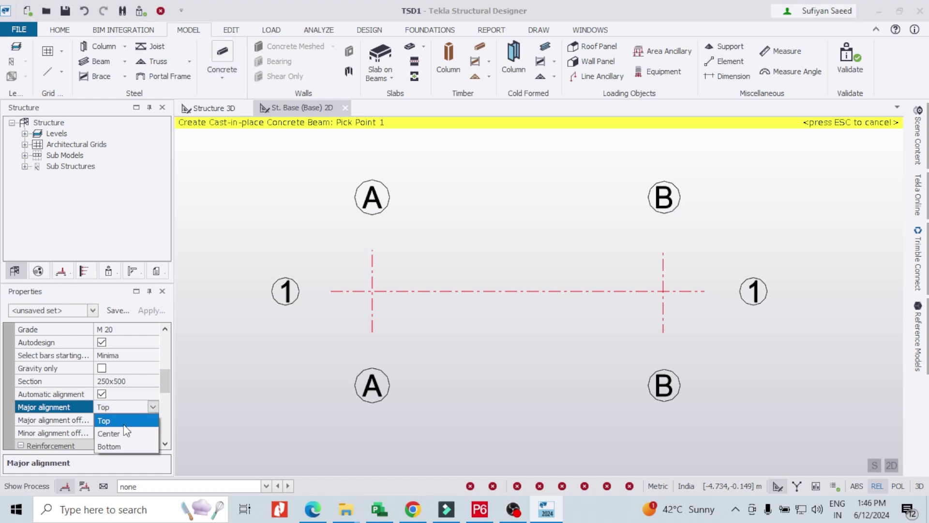
left_click(121, 446)
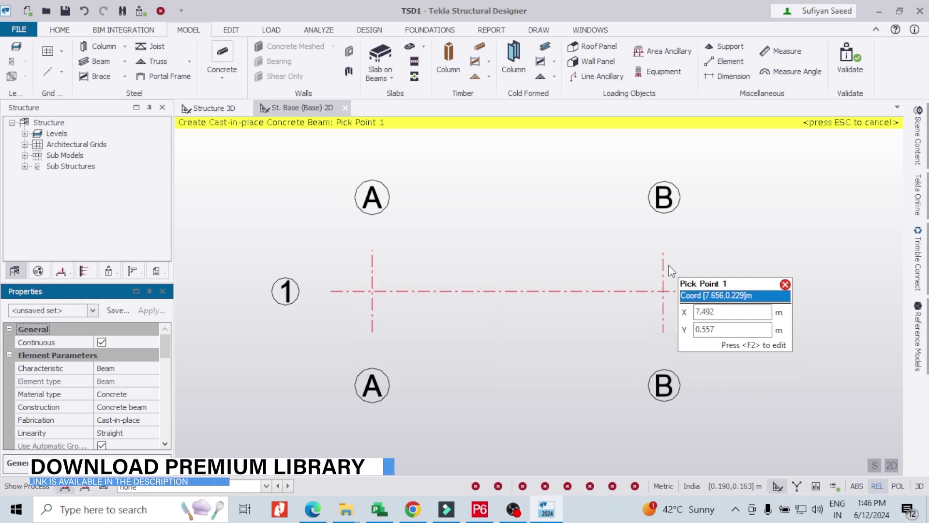
Step: Place the concrete beam along grid line 1 from the intersection with A to the intersection with B
left_click(373, 292)
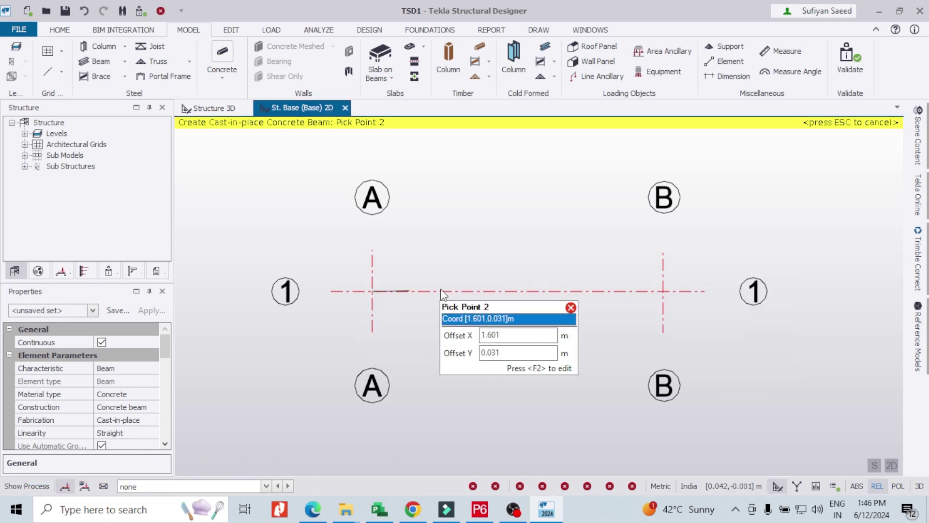
left_click(663, 292)
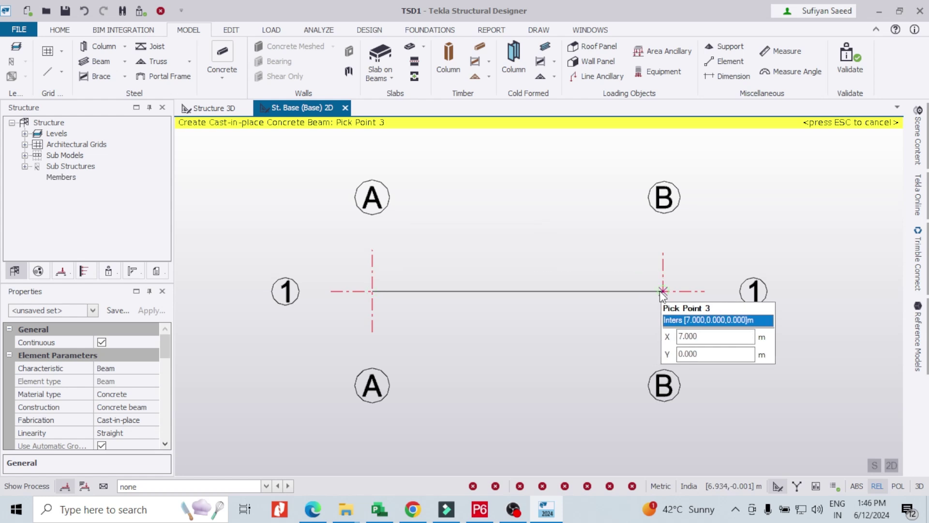
key("Escape")
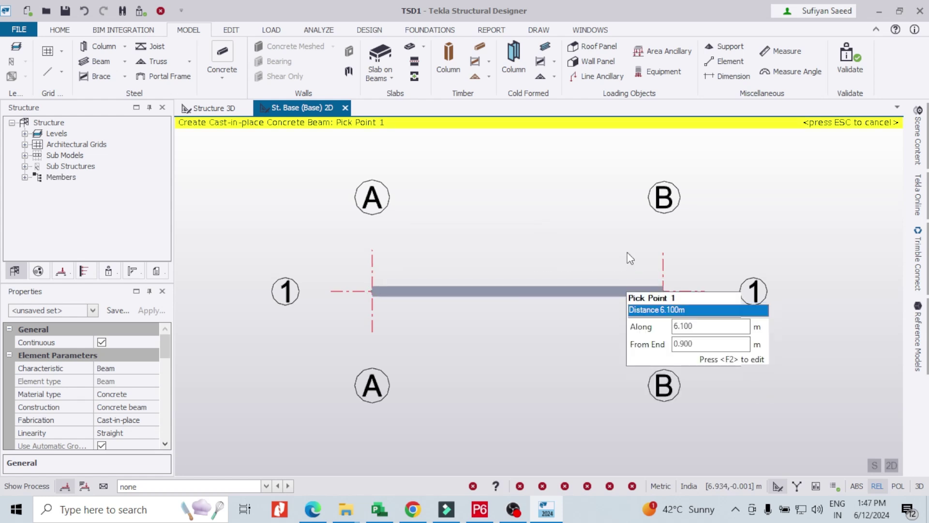
scroll(554, 237, "up", 1)
scroll(489, 219, "down", 1)
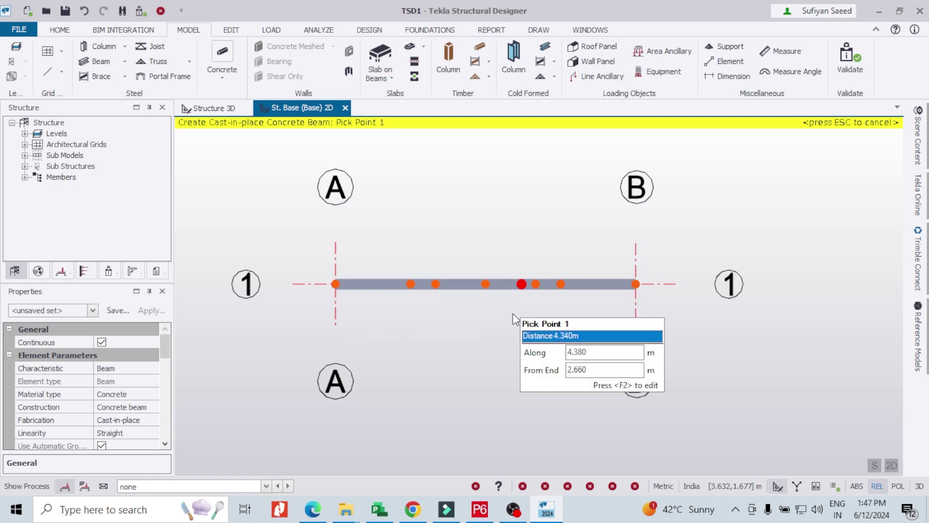
scroll(472, 322, "up", 2)
scroll(477, 320, "down", 2)
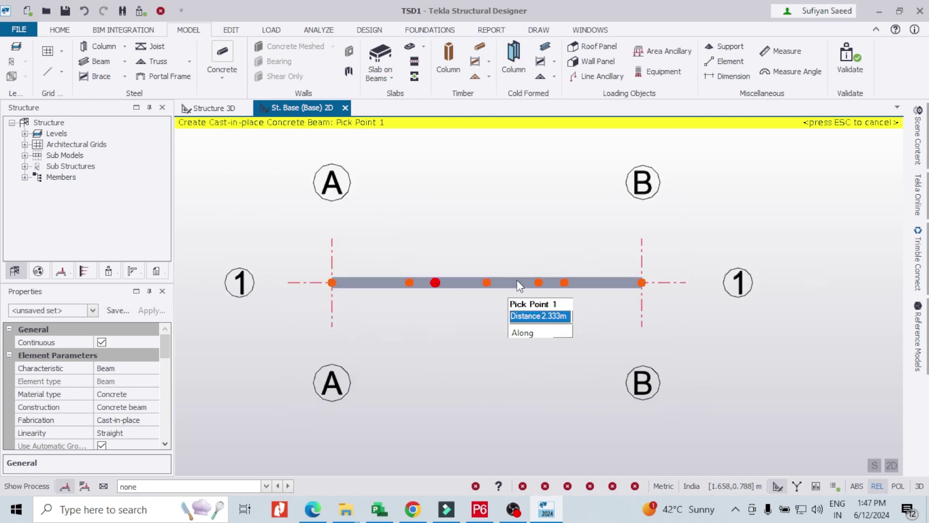
Step: Inspect the beam in the 3D structure view, checking how its end at grid A sits relative to the grid lines
left_click(212, 109)
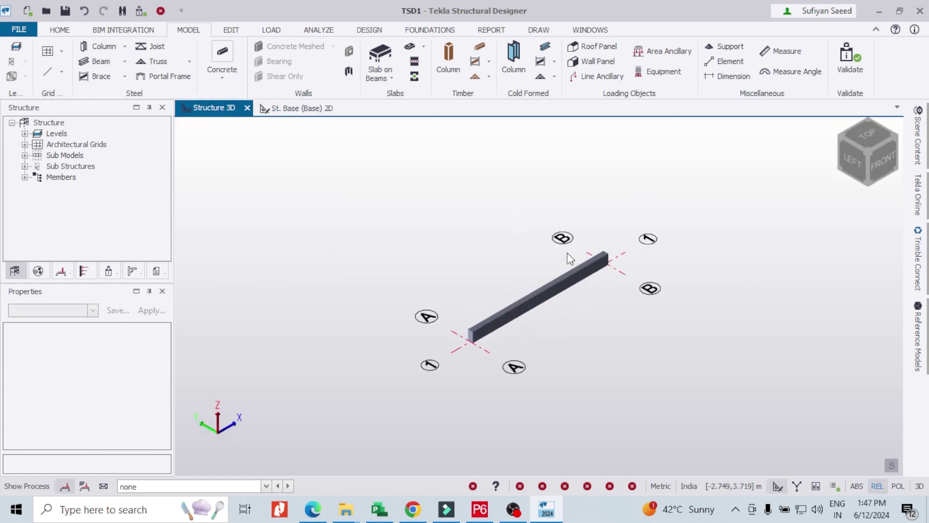
scroll(573, 261, "up", 3)
scroll(502, 211, "down", 1)
scroll(562, 306, "up", 1)
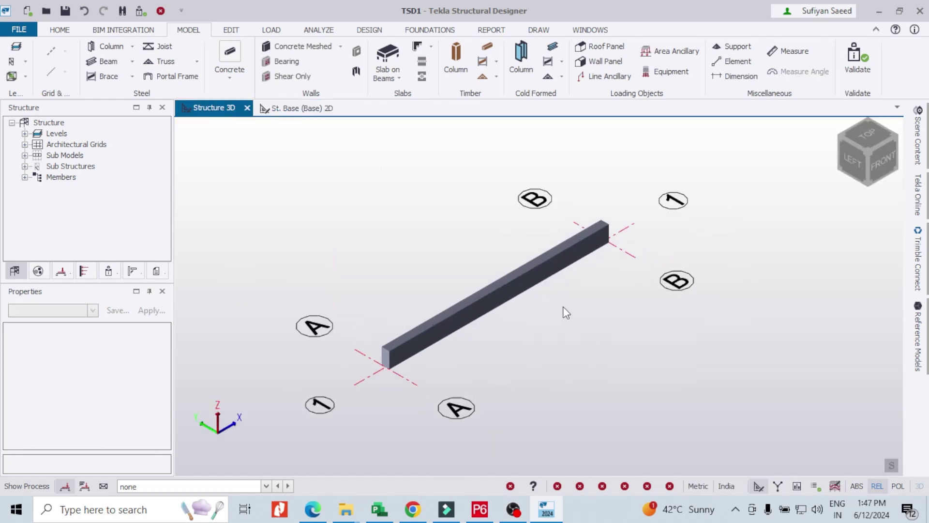
scroll(512, 241, "up", 1)
scroll(513, 243, "down", 1)
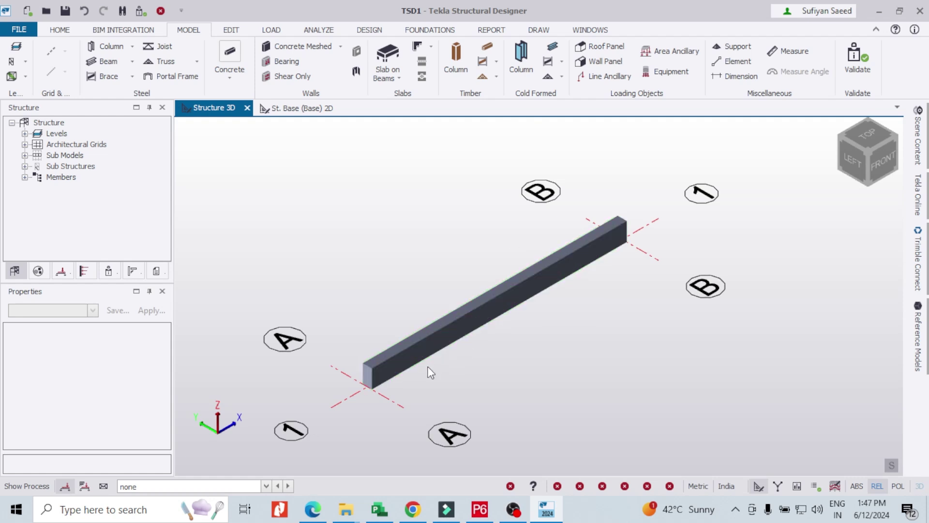
scroll(424, 370, "up", 1)
scroll(319, 424, "up", 2)
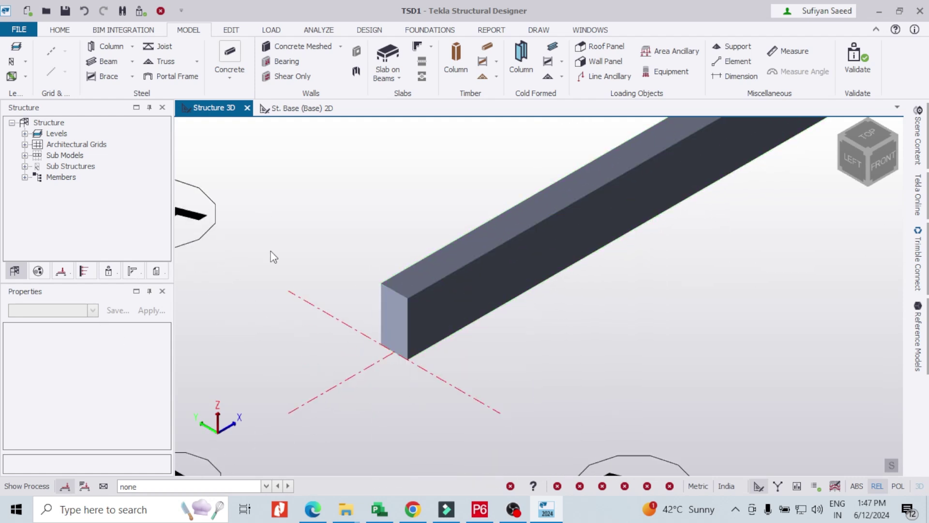
Step: Examine the placed concrete beam from several 3D angles, finishing with its front elevation
scroll(404, 355, "down", 2)
scroll(402, 358, "down", 1)
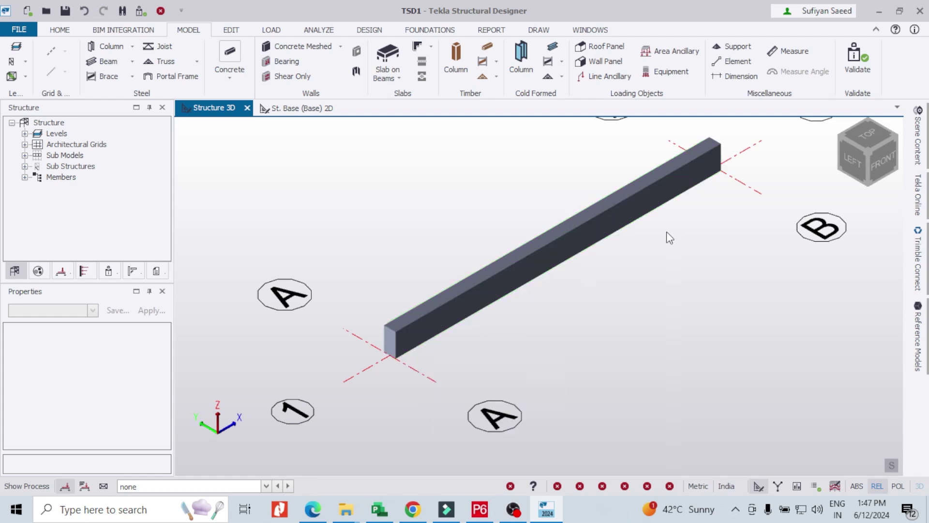
scroll(605, 283, "down", 1)
scroll(637, 241, "up", 1)
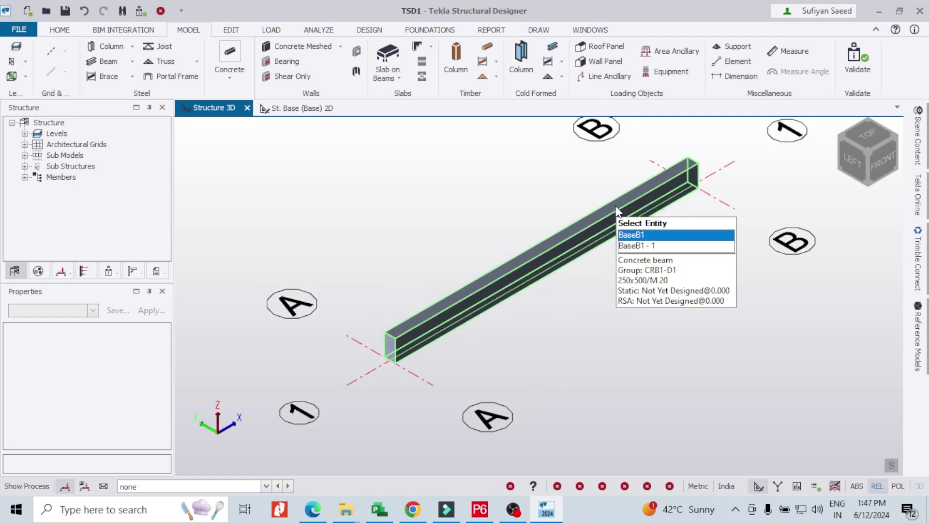
mouse_move(699, 194)
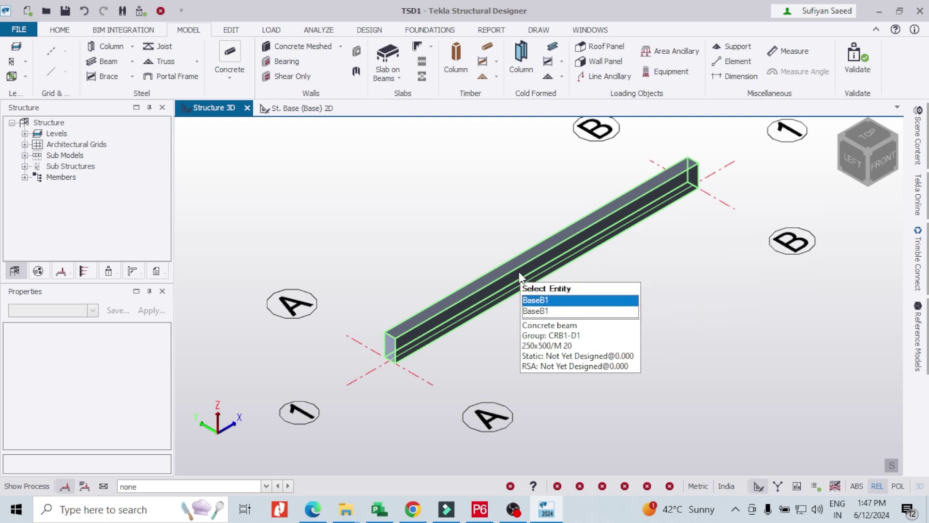
scroll(497, 332, "down", 1)
scroll(494, 332, "down", 1)
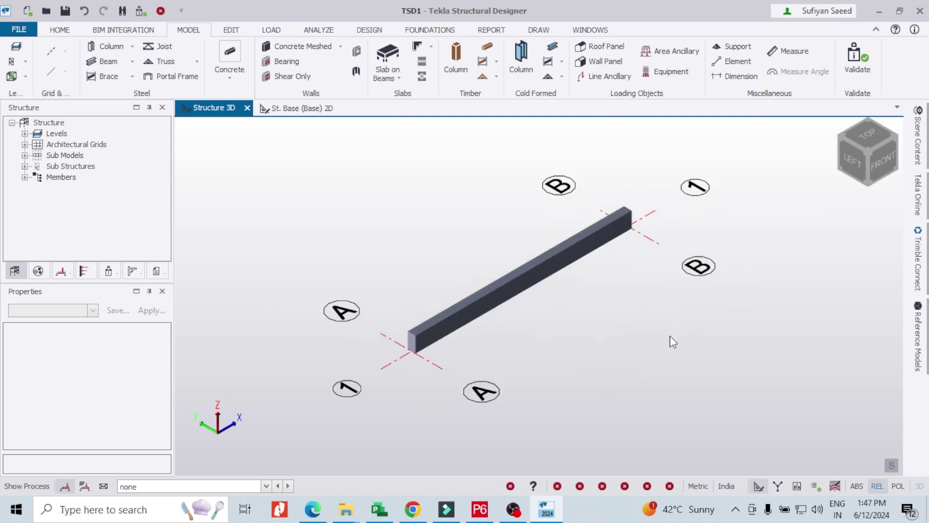
middle_click_drag(675, 340, 549, 341)
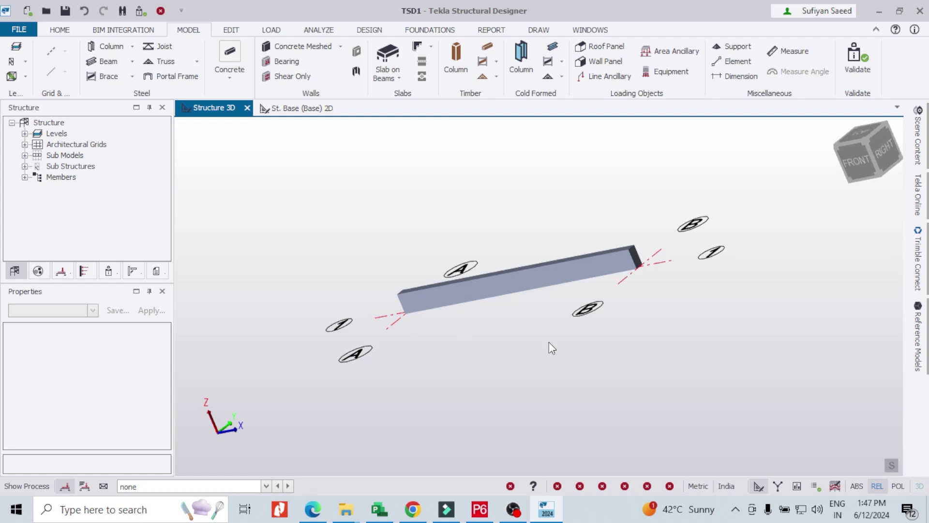
middle_click_drag(640, 348, 640, 323)
scroll(510, 253, "up", 1)
scroll(566, 292, "down", 3)
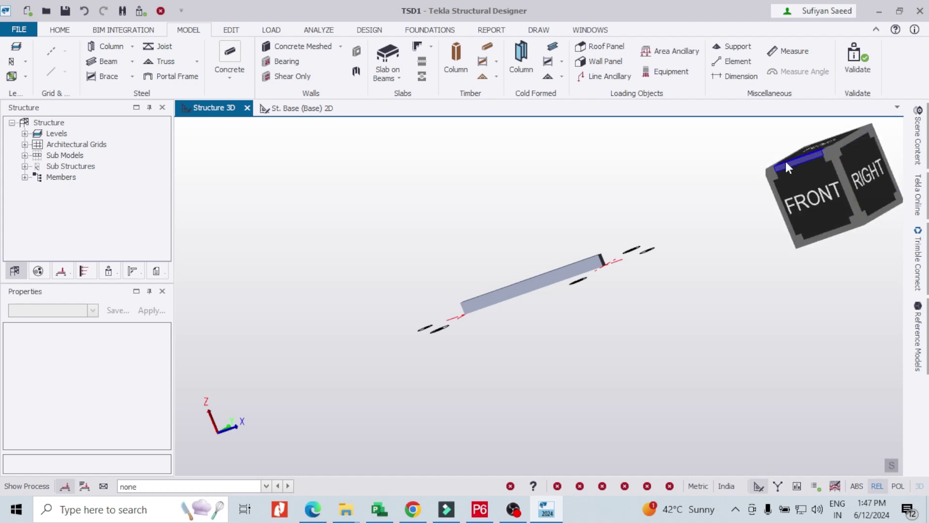
left_click(824, 153)
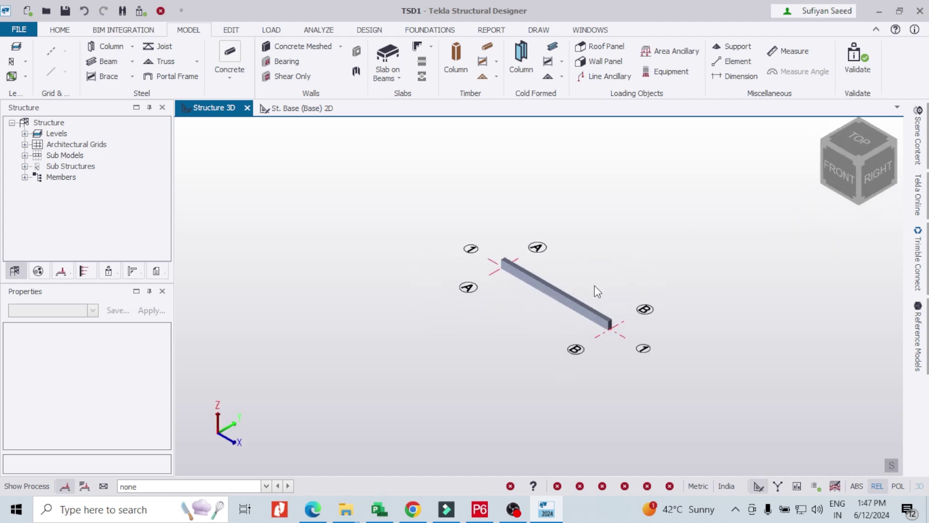
middle_click_drag(743, 319, 795, 295)
middle_click_drag(511, 318, 487, 254)
scroll(487, 255, "up", 3)
scroll(543, 243, "down", 2)
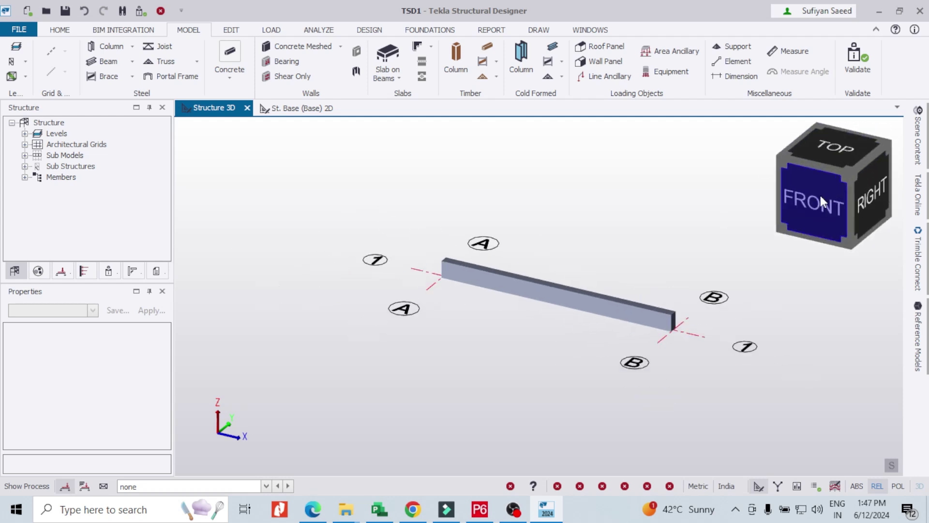
left_click(812, 202)
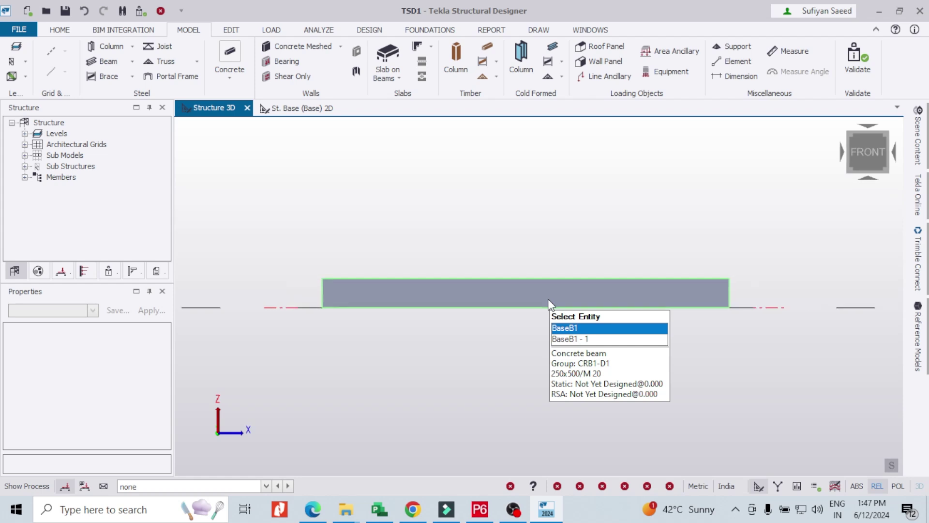
scroll(568, 330, "up", 1)
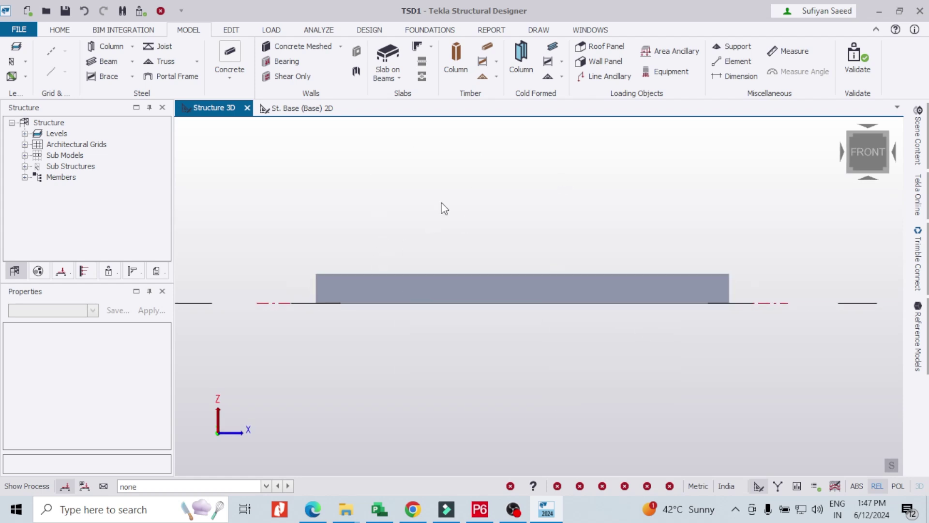
Step: Start creating a support with its My and Mz restraints set to Free
left_click(737, 48)
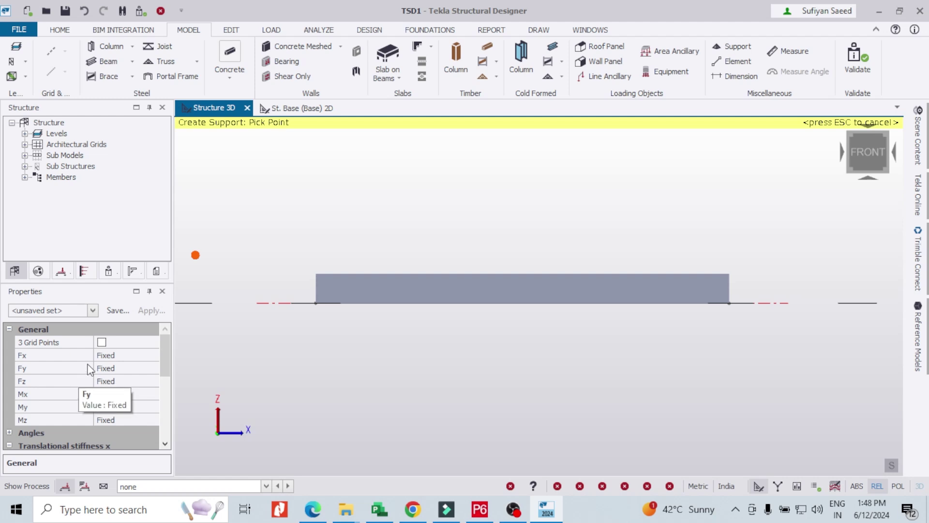
mouse_move(164, 355)
left_mouse_down()
mouse_move(160, 375)
mouse_move(167, 347)
left_mouse_up()
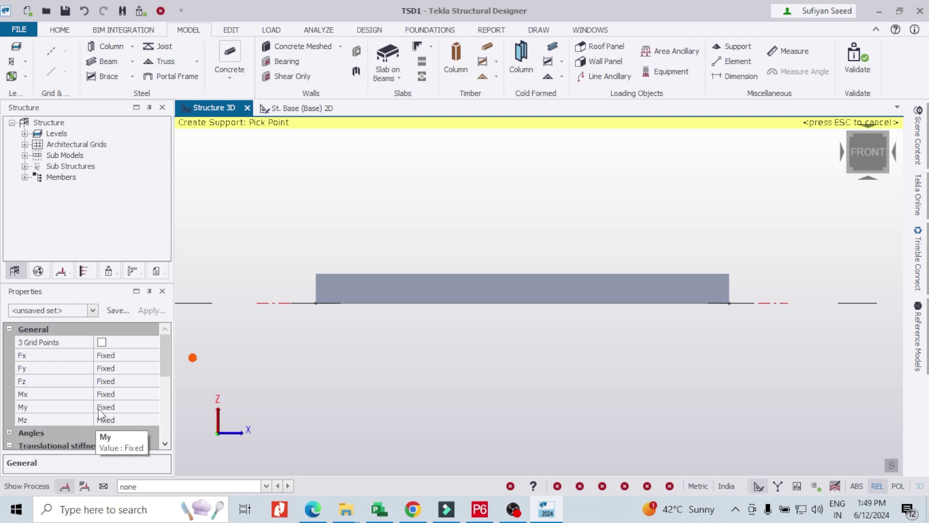
left_click(129, 408)
left_click(152, 408)
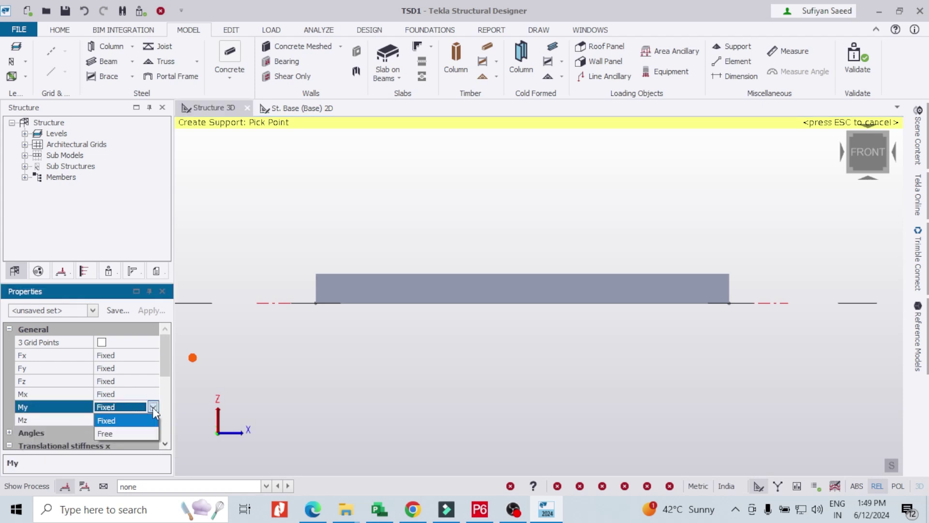
left_click(111, 433)
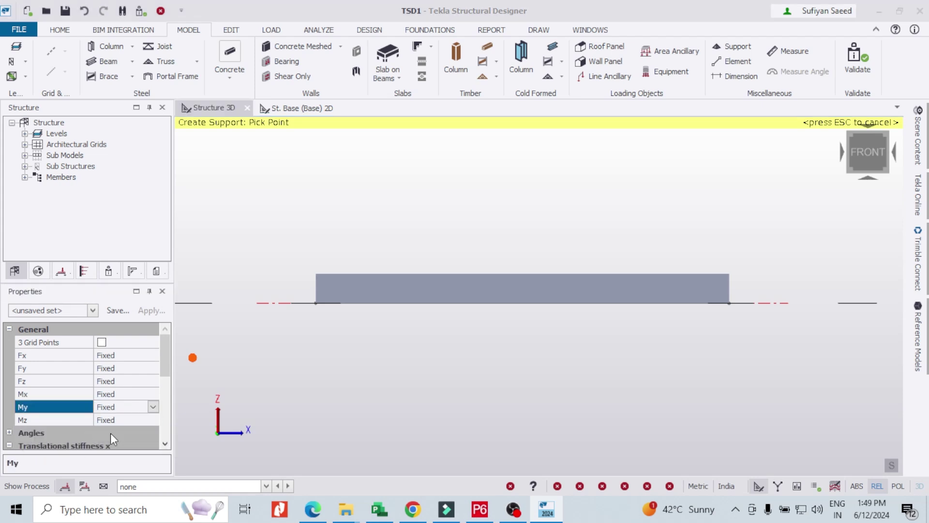
left_click(138, 420)
left_click(153, 421)
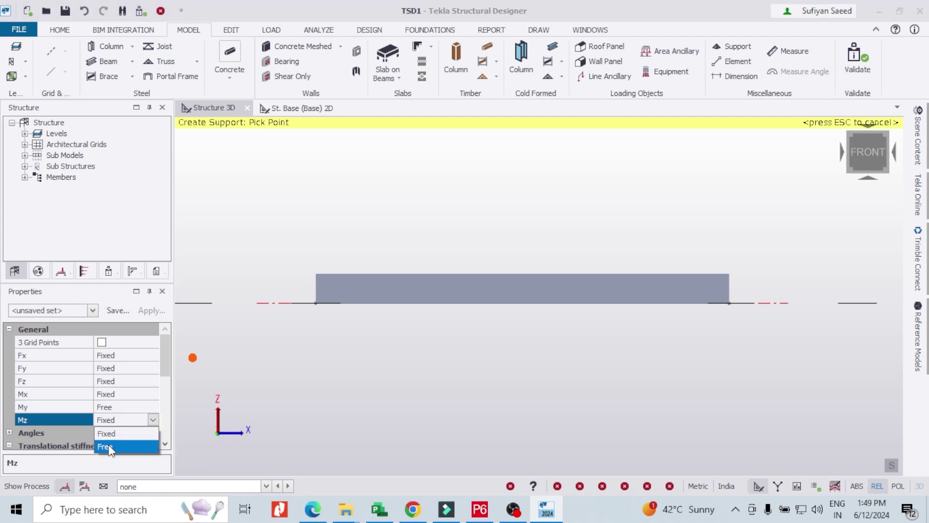
left_click(108, 444)
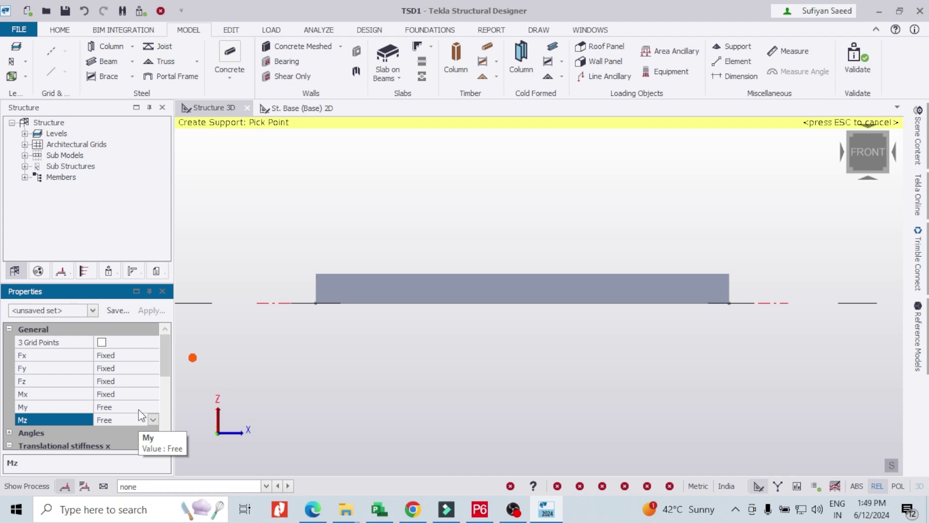
Step: Place the supports at both ends of the beam, at X 0.000 m and X 7.000 m on its bottom edge
scroll(190, 373, "down", 2)
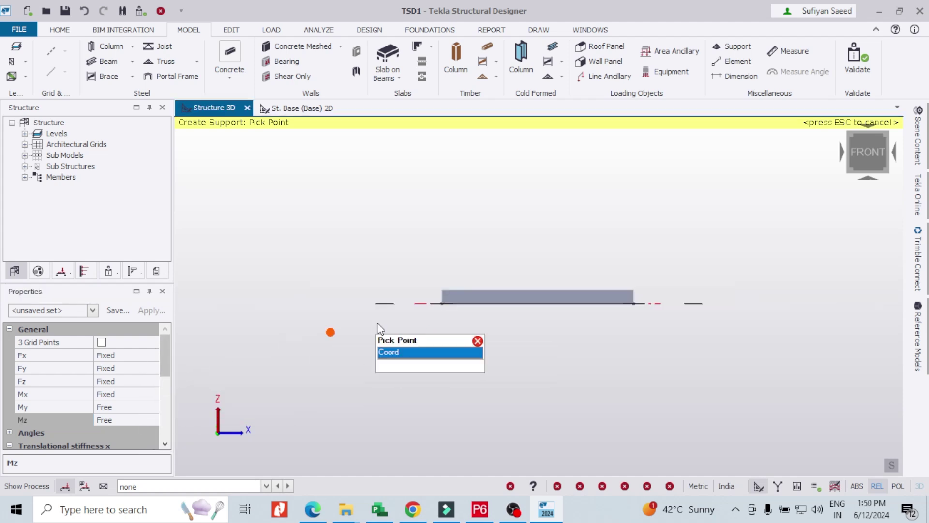
scroll(460, 328, "up", 1)
scroll(455, 329, "up", 2)
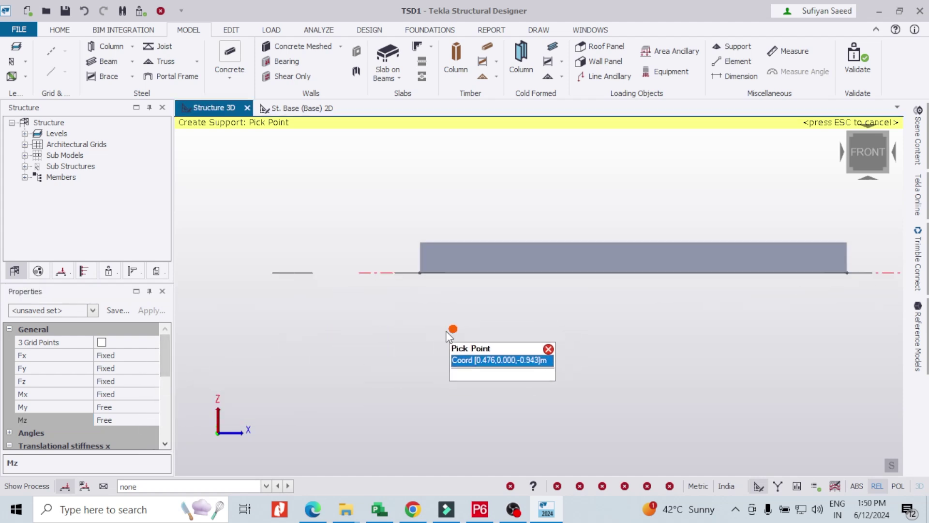
scroll(393, 346, "down", 2)
scroll(532, 324, "up", 1)
scroll(412, 304, "up", 1)
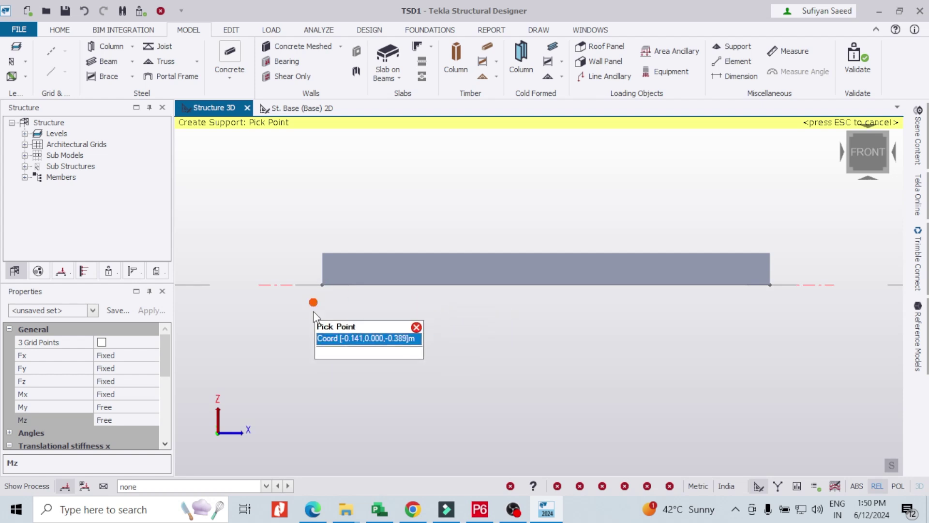
left_click(322, 285)
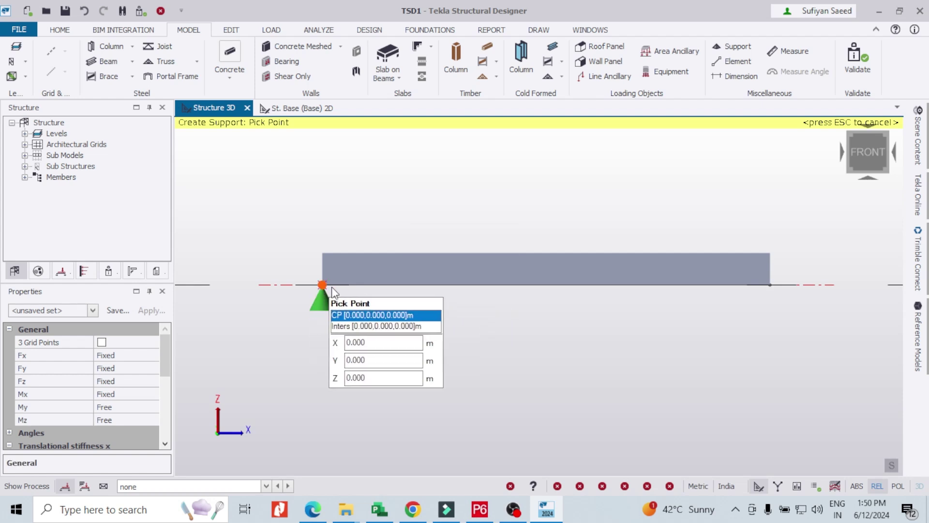
left_click(771, 289)
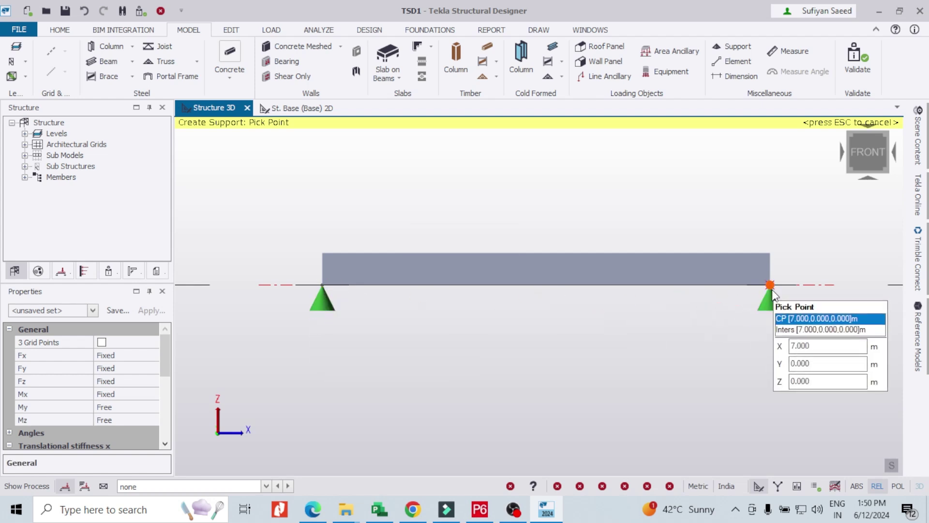
Step: Inspect the two end supports in the front elevation and in the isometric 3D view
scroll(413, 321, "down", 2)
scroll(535, 293, "up", 3)
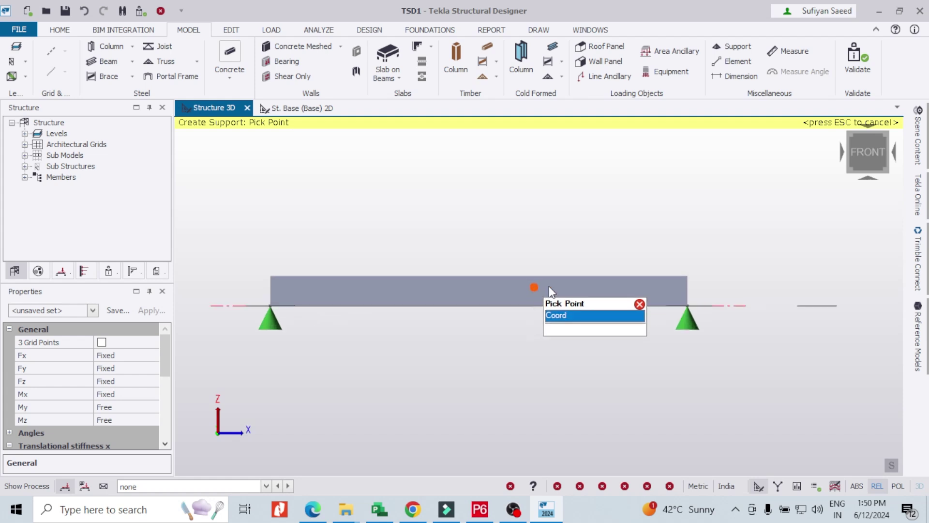
scroll(605, 284, "down", 3)
scroll(458, 270, "up", 2)
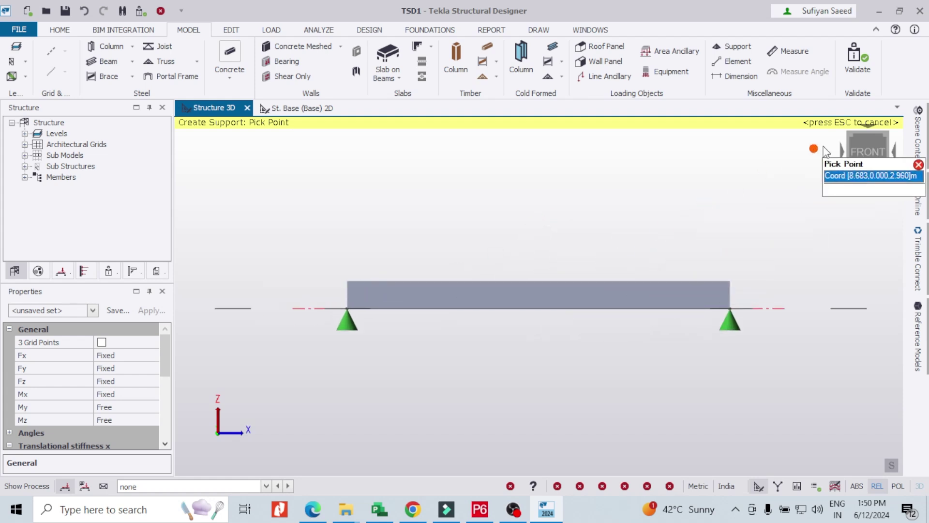
left_click(797, 149)
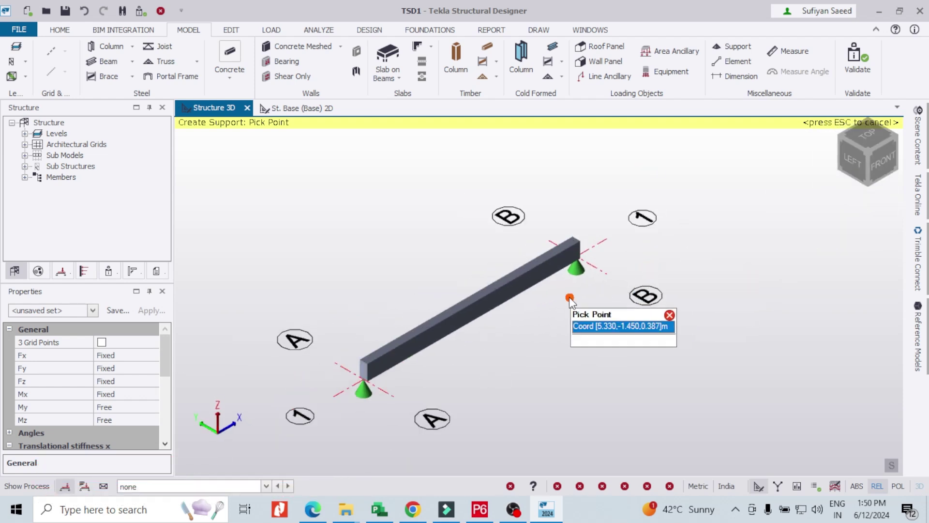
scroll(573, 294, "up", 1)
scroll(681, 295, "down", 1)
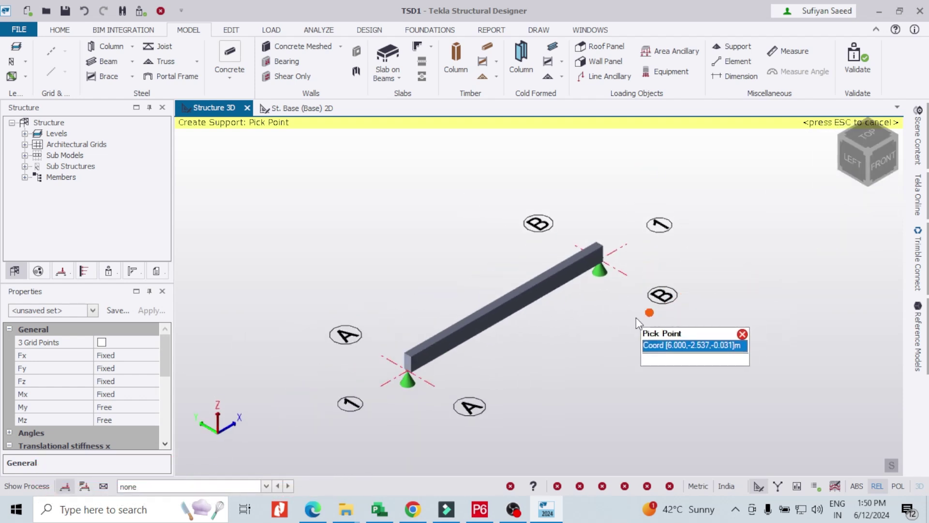
scroll(571, 368, "up", 1)
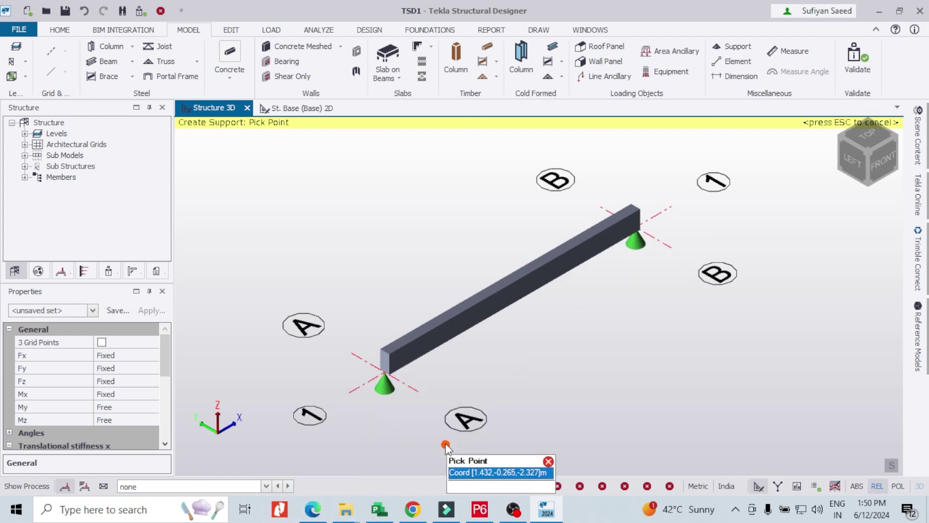
Step: Switch to the Beam Analysis PDF, review the beam's distributed loads and span lengths, and return to Tekla Structural Designer
mouse_move(310, 519)
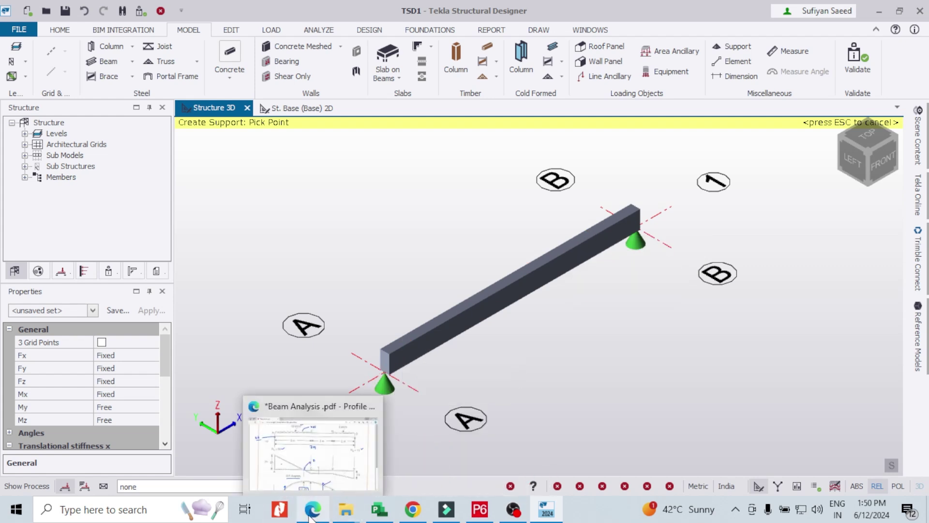
left_click(315, 466)
scroll(417, 275, "down", 1)
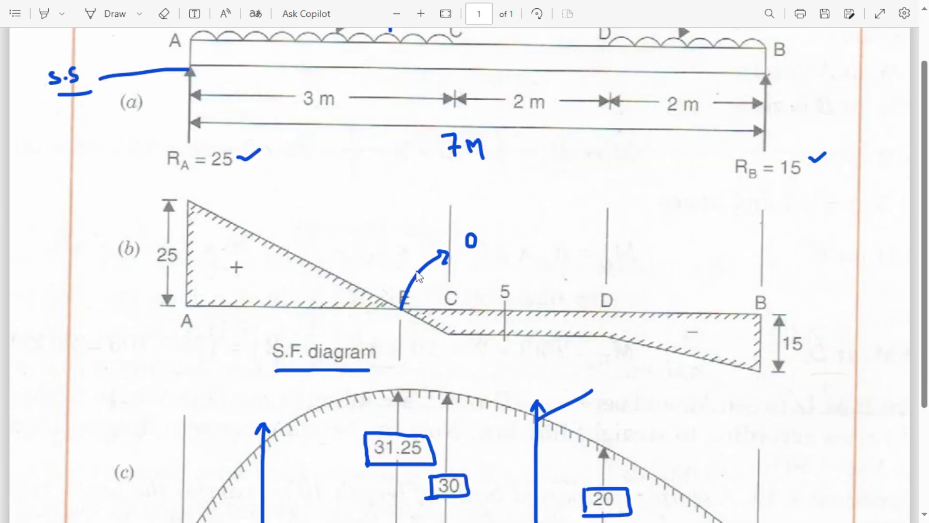
scroll(416, 280, "up", 1)
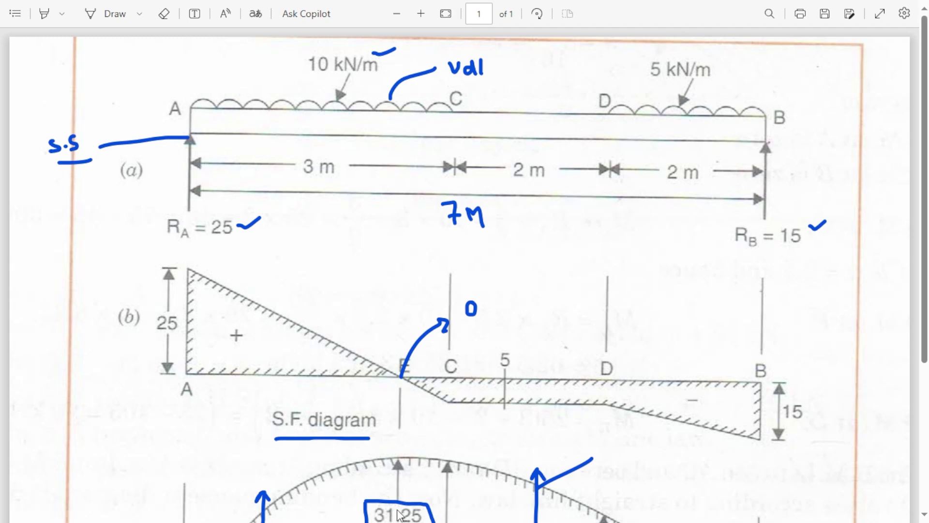
left_click(879, 15)
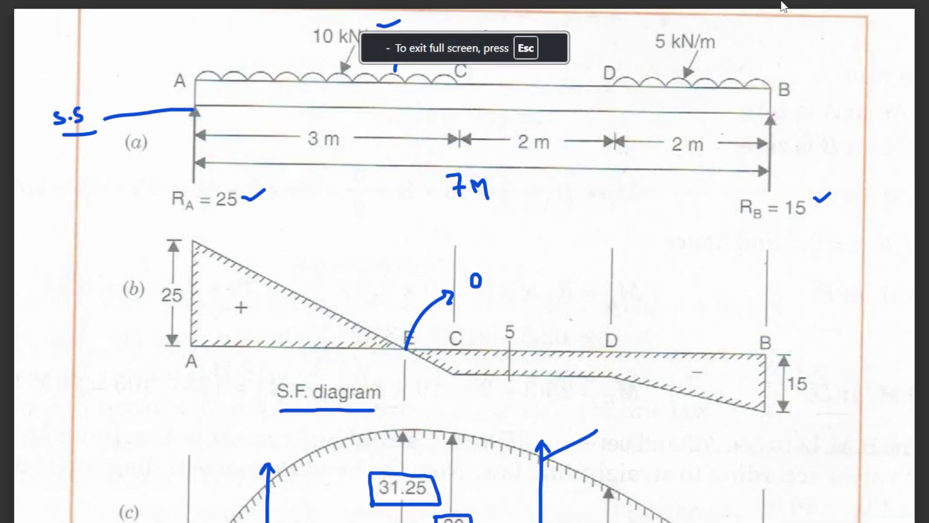
left_click(852, 15)
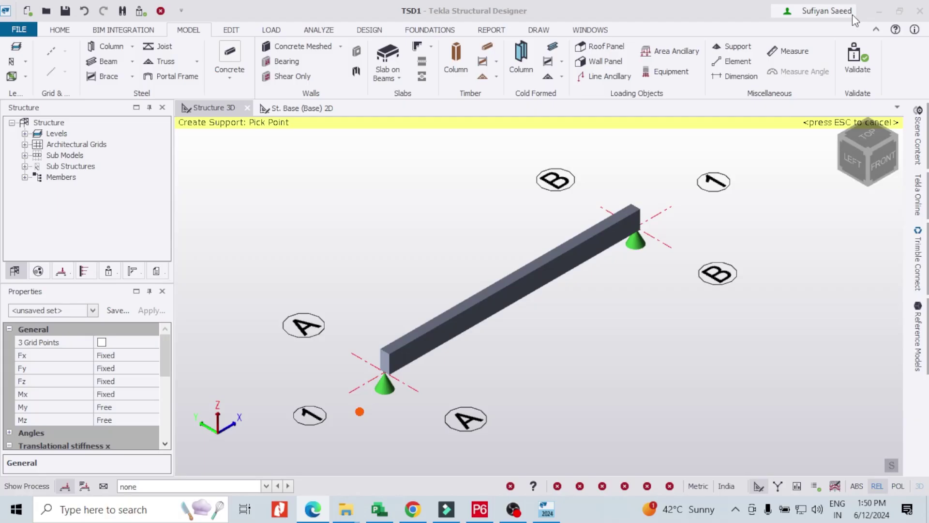
Step: Open the loadcase definitions for the supported beam model
scroll(508, 266, "down", 2)
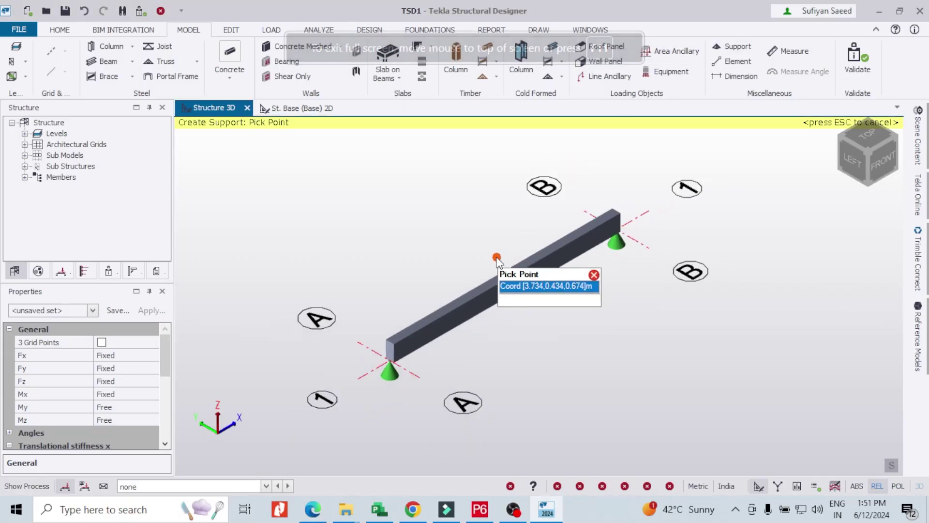
scroll(497, 258, "up", 1)
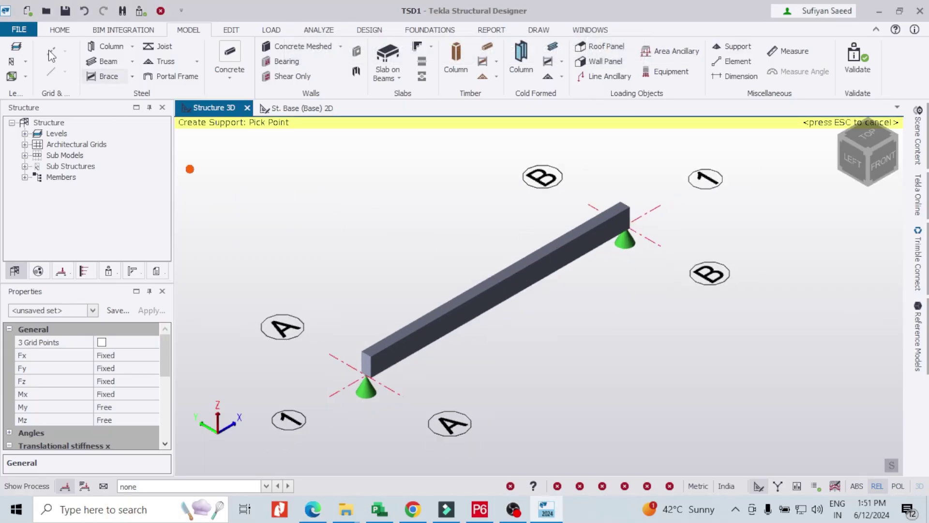
left_click(272, 31)
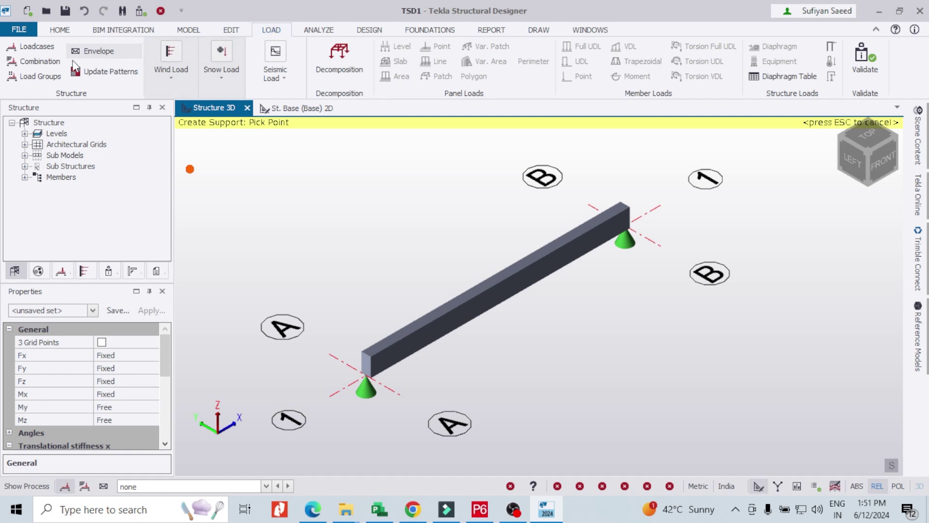
left_click(42, 49)
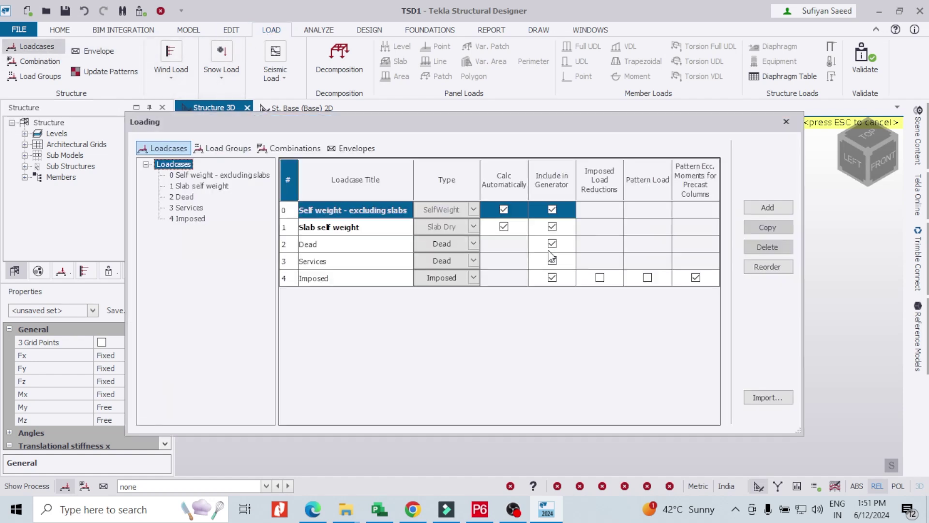
Step: Turn off automatic calculation for both self-weight loadcases, and exclude the Self weight - excluding slabs and Dead loadcases from the generator
left_click_drag(507, 117, 493, 68)
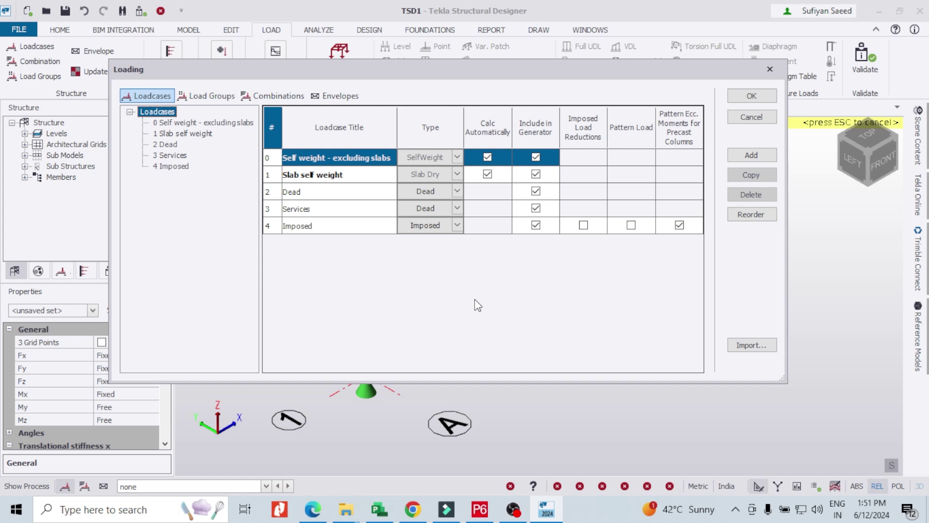
left_click(488, 157)
left_click(536, 157)
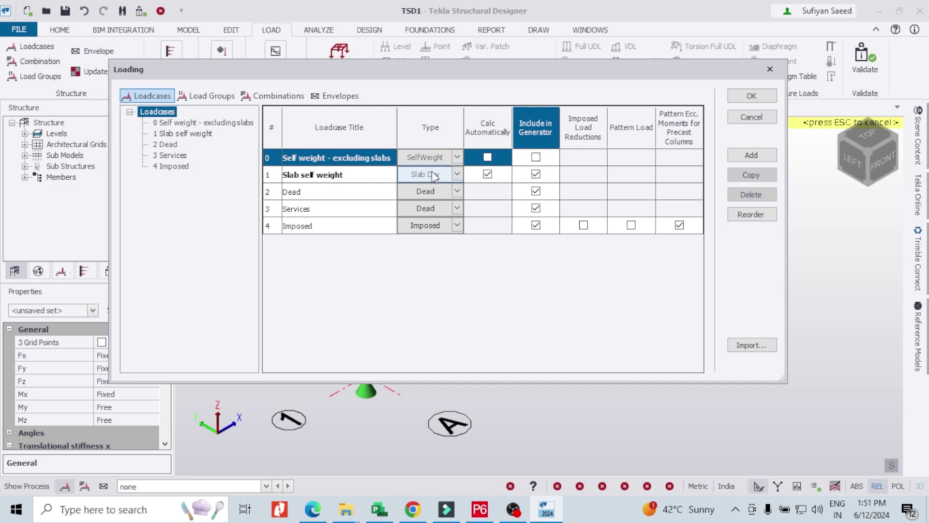
left_click(487, 175)
left_click(536, 175)
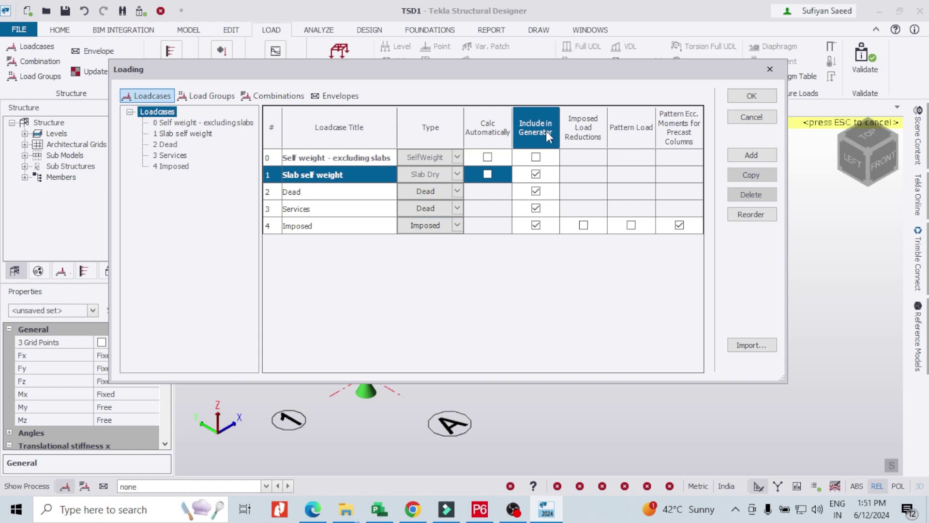
left_click(537, 192)
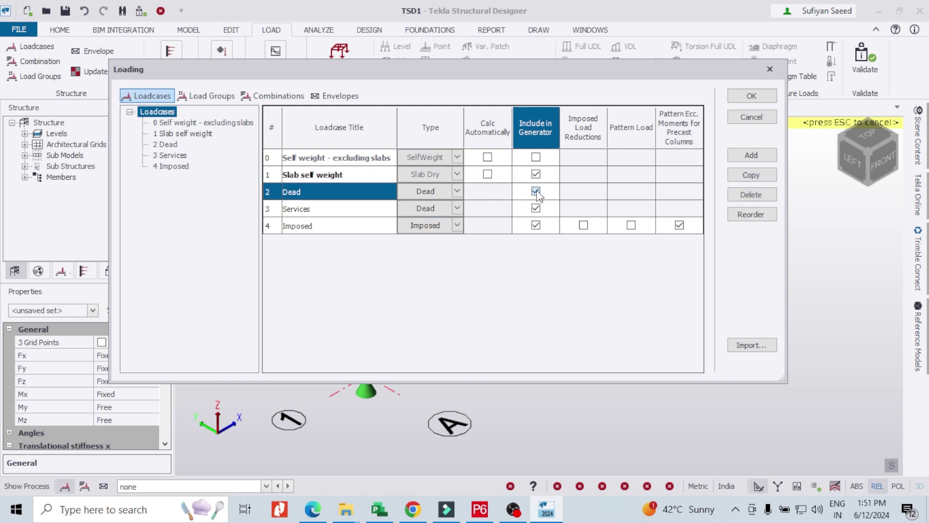
Step: Delete the Services and Imposed loadcases and accept the revised loadcase definitions
left_click(518, 213)
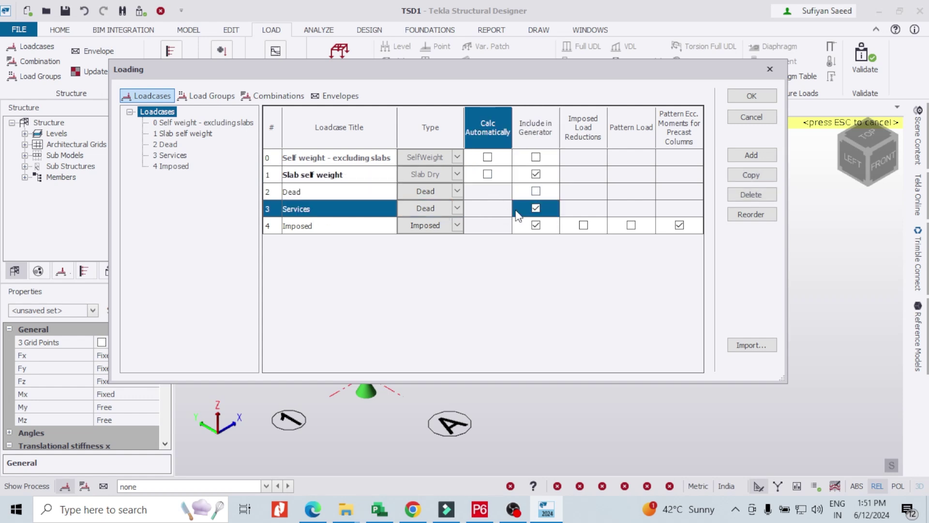
left_click(737, 195)
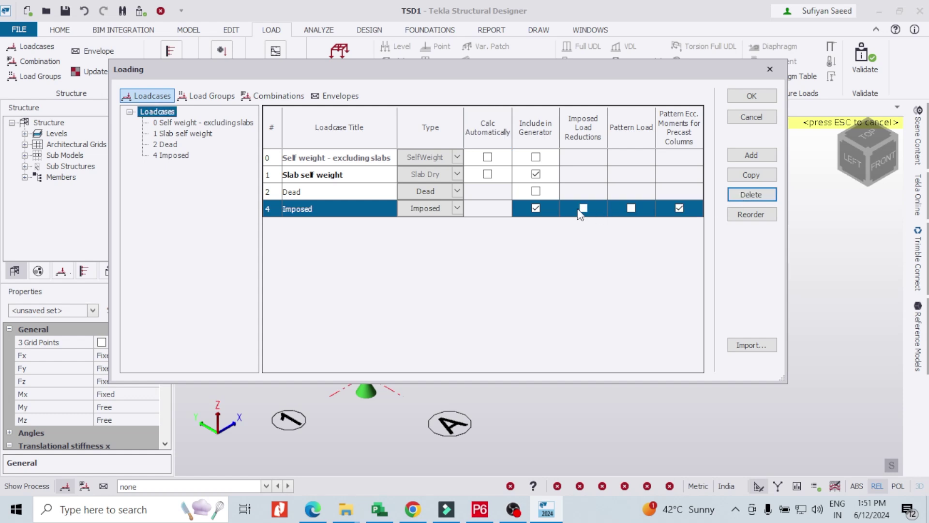
left_click(489, 209)
left_click(742, 196)
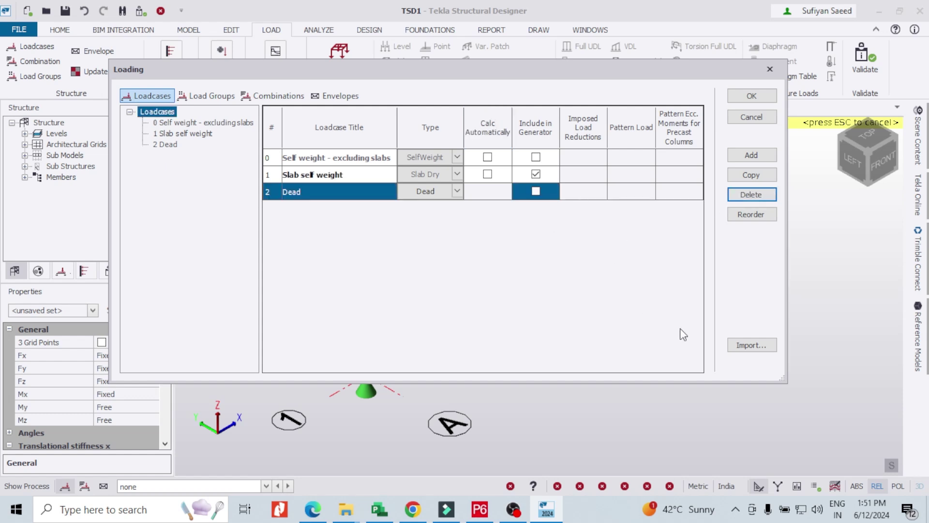
left_click(751, 96)
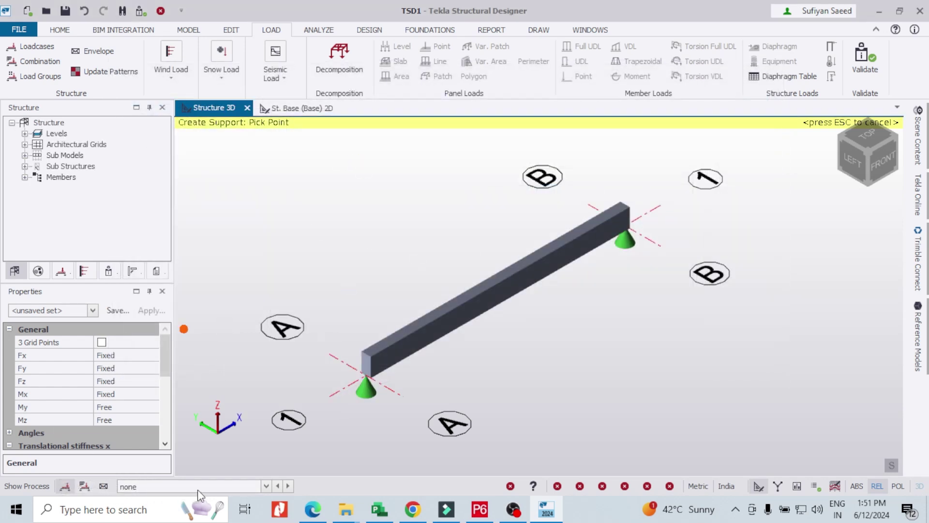
Step: In the Dead loadcase, apply a 10 kN/m UDL member load to the beam from 0.000 m to 3.000 m
left_click(265, 486)
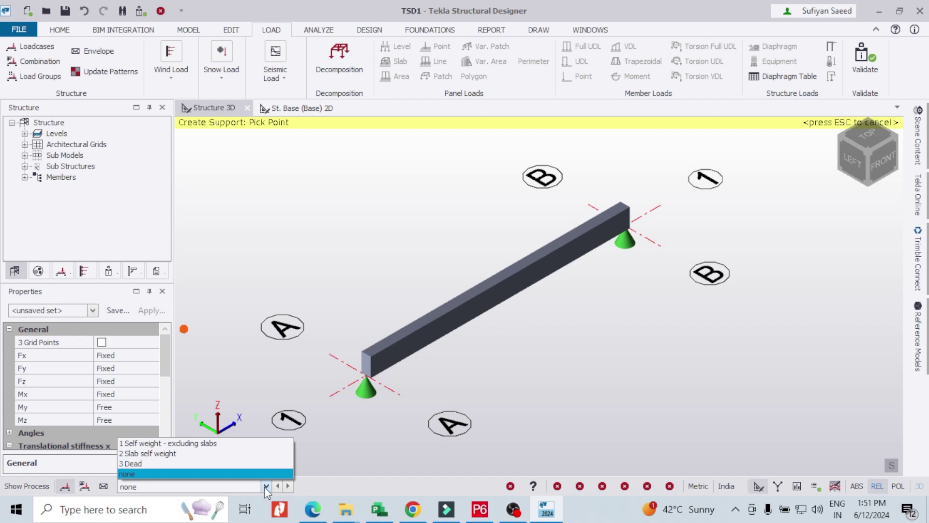
left_click(137, 463)
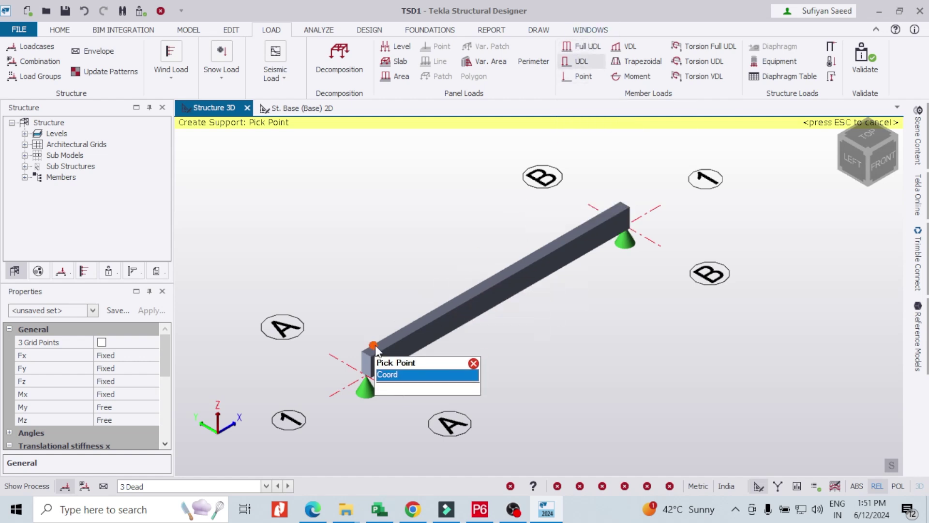
left_click(580, 61)
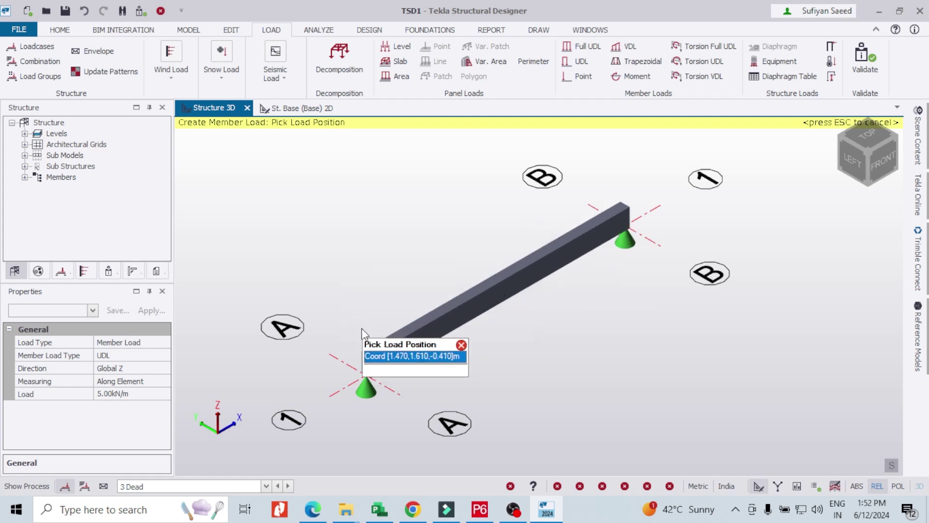
left_click(366, 375)
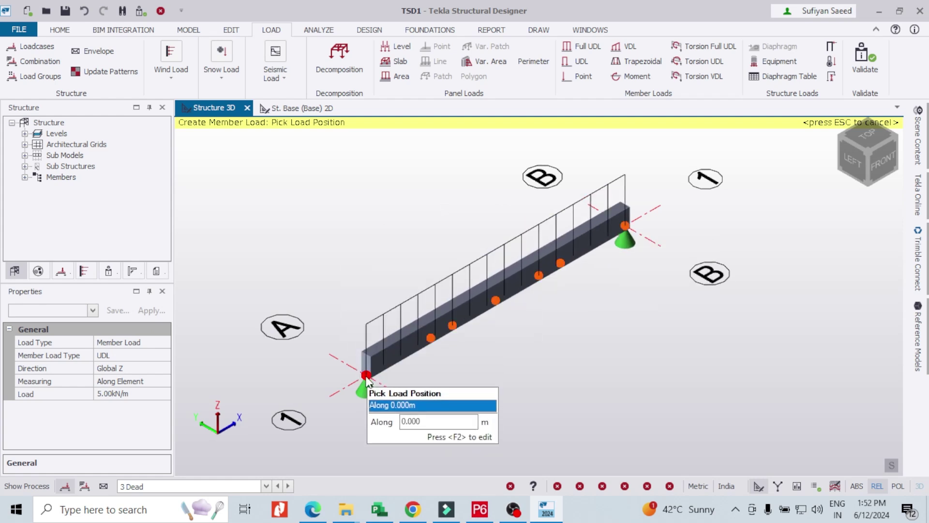
left_click(366, 377)
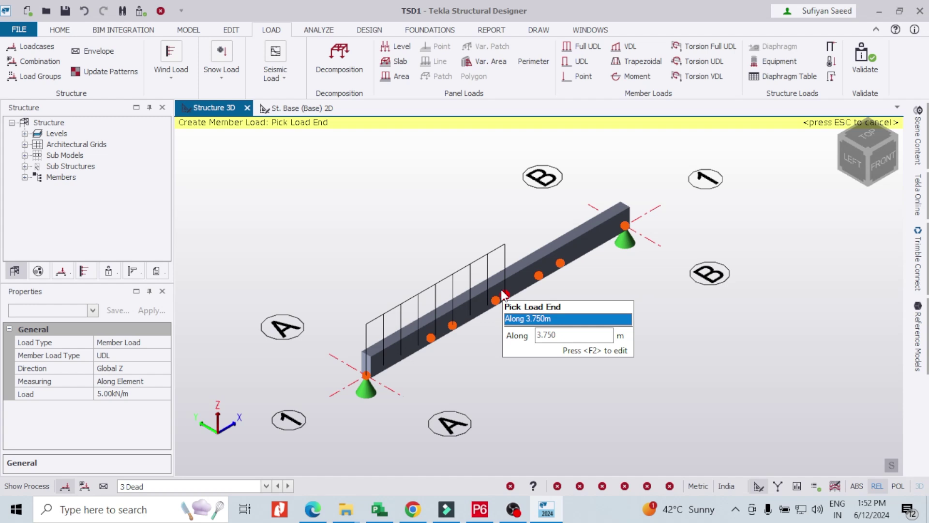
left_click(47, 392)
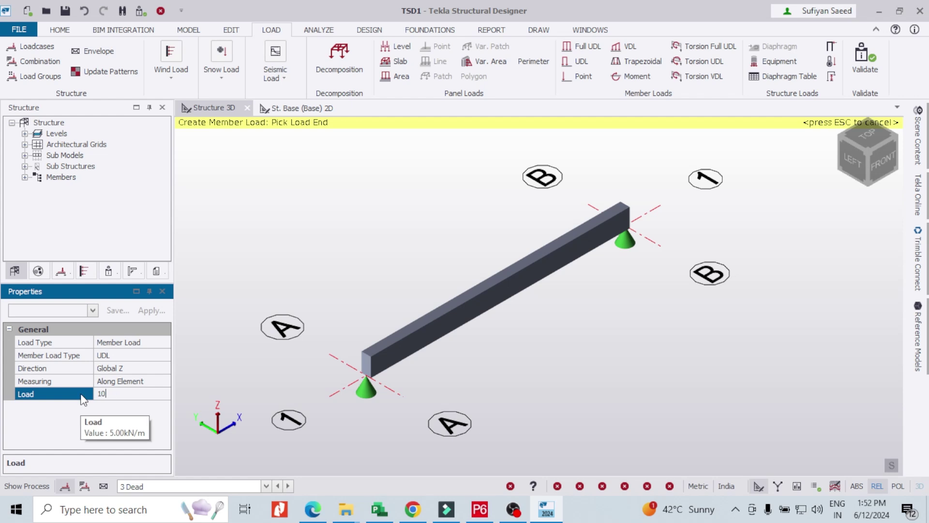
key("Return")
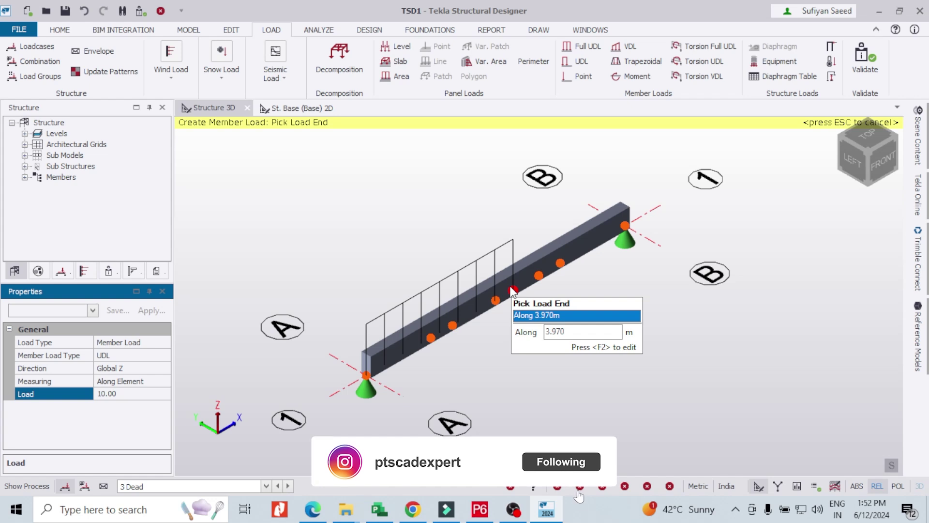
scroll(475, 312, "up", 1)
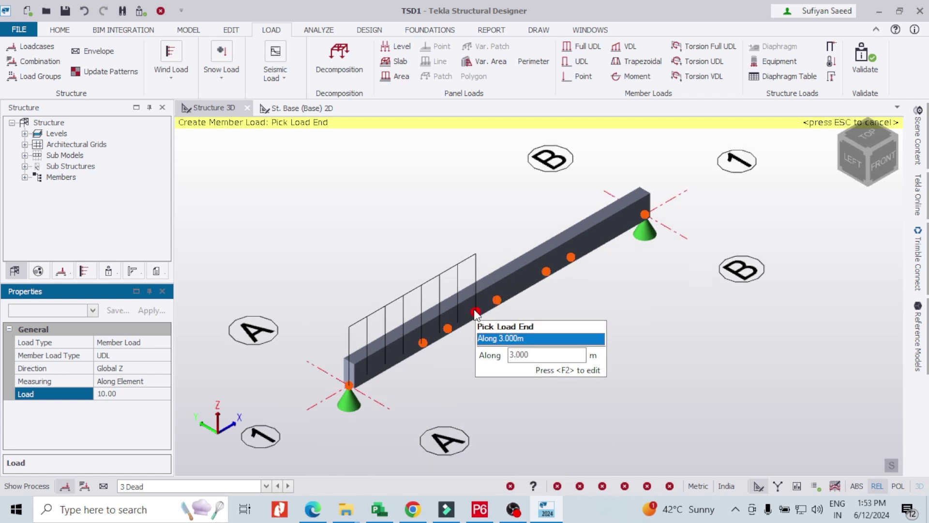
left_click(475, 312)
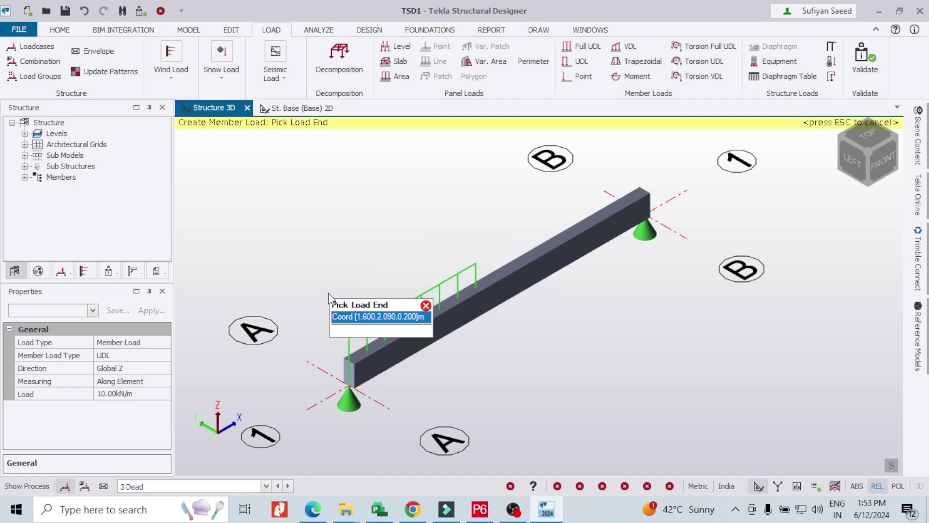
left_click(432, 247)
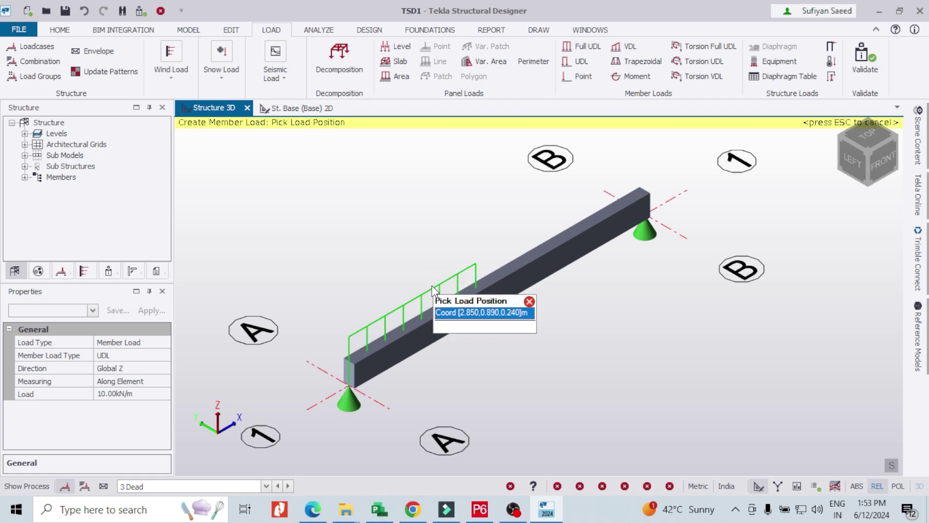
key("Escape")
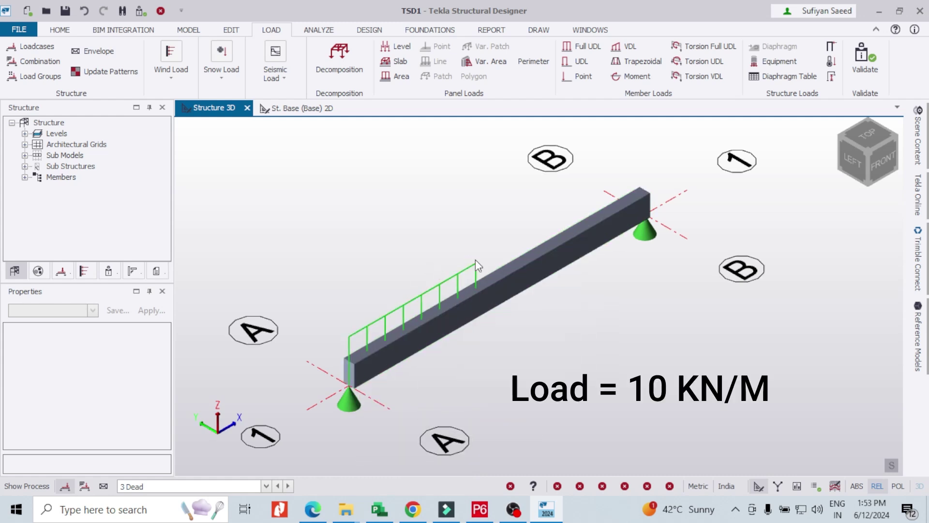
Step: Apply a 5 kN/m UDL member load to the beam from its 7.000 m end to 2.000 m along
left_click(584, 62)
left_click(143, 396)
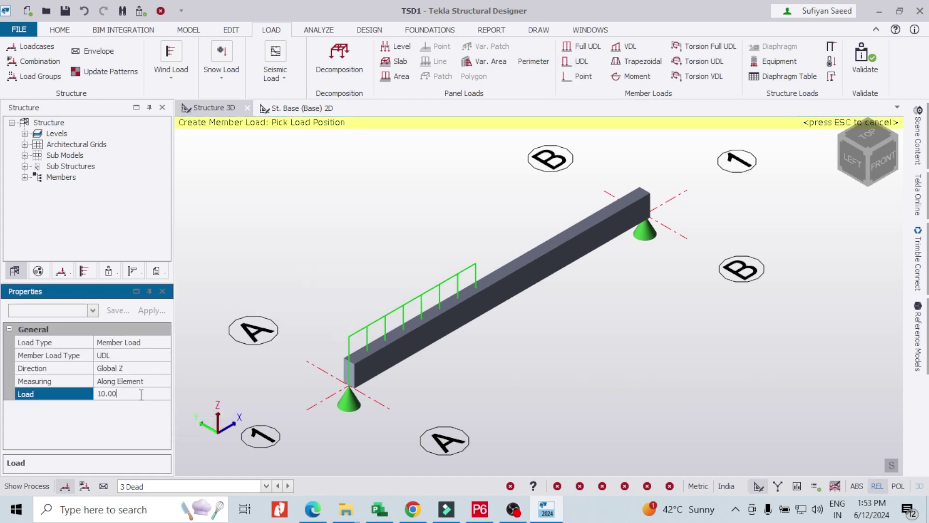
type("5")
key("Return")
scroll(643, 346, "down", 2)
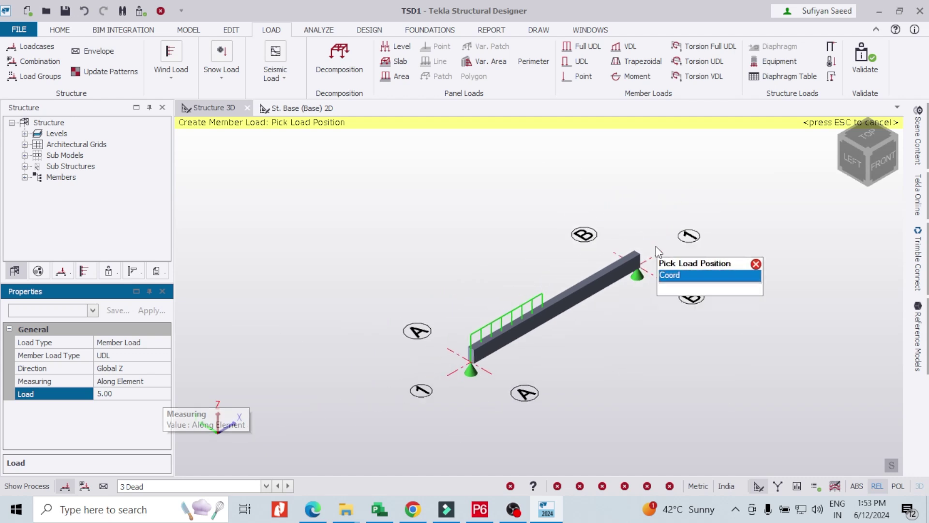
scroll(664, 243, "up", 3)
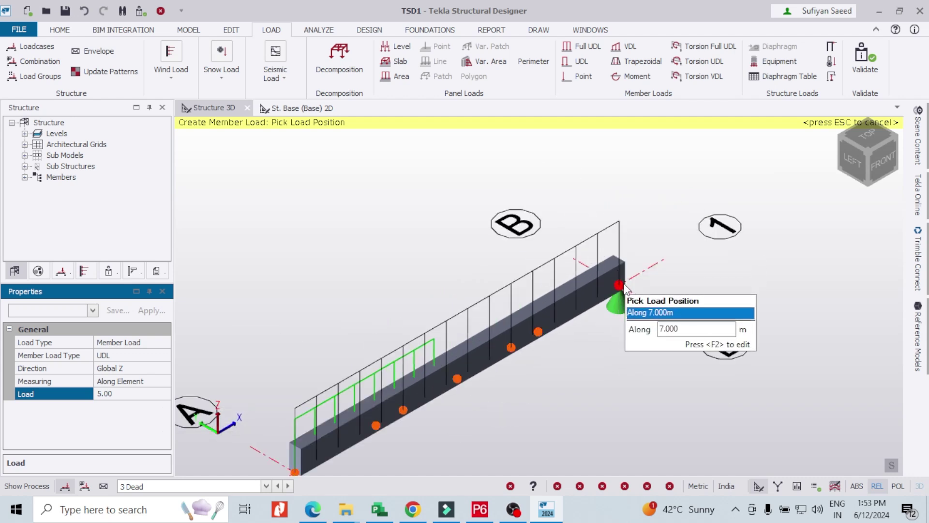
left_click(614, 266)
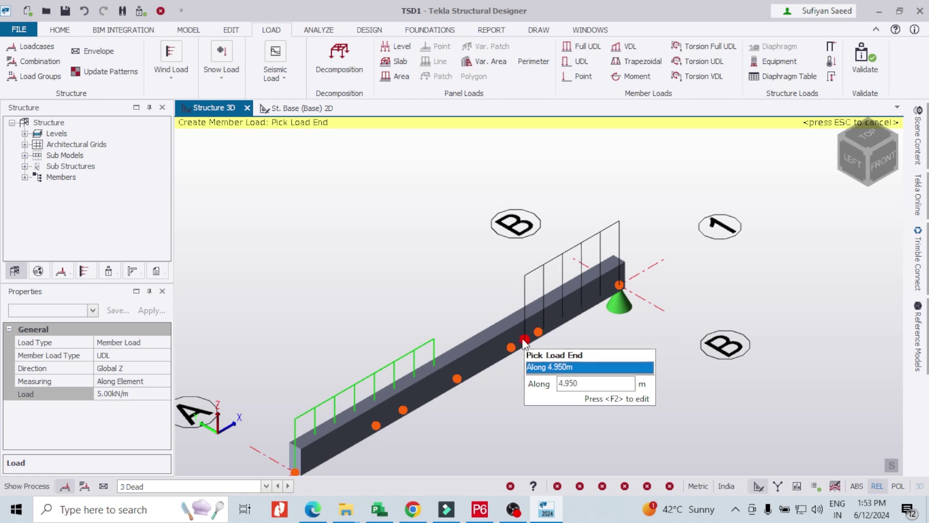
scroll(542, 334, "down", 2)
key("F2")
type("2")
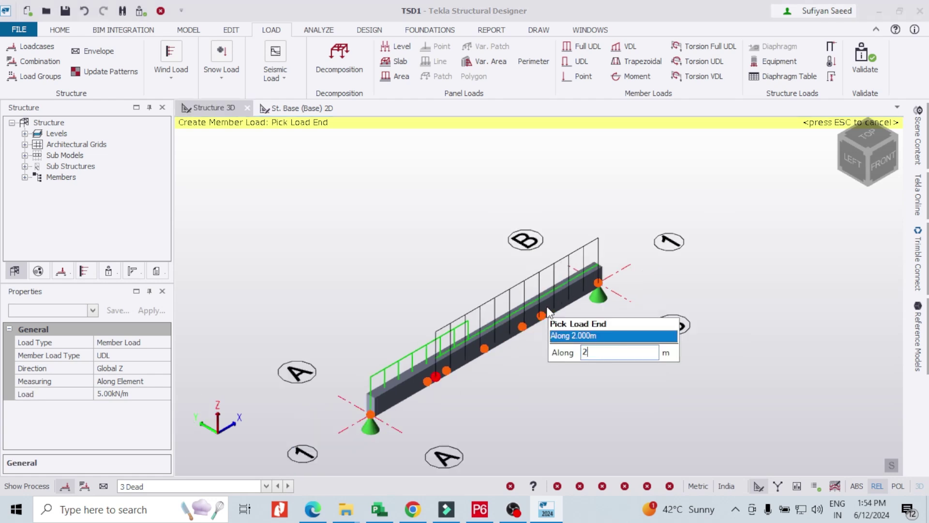
key("Return")
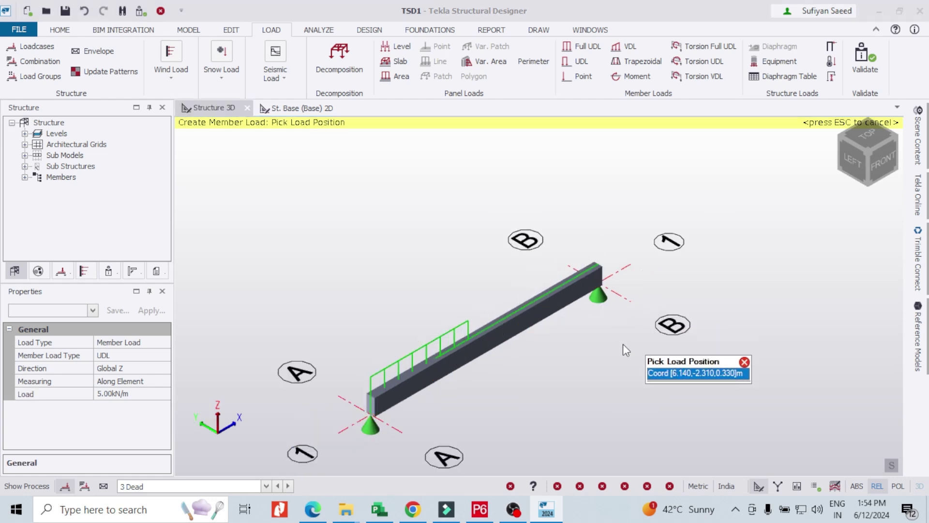
Step: End load placement and inspect the extents of the applied beam loads in the front elevation
scroll(568, 289, "up", 2)
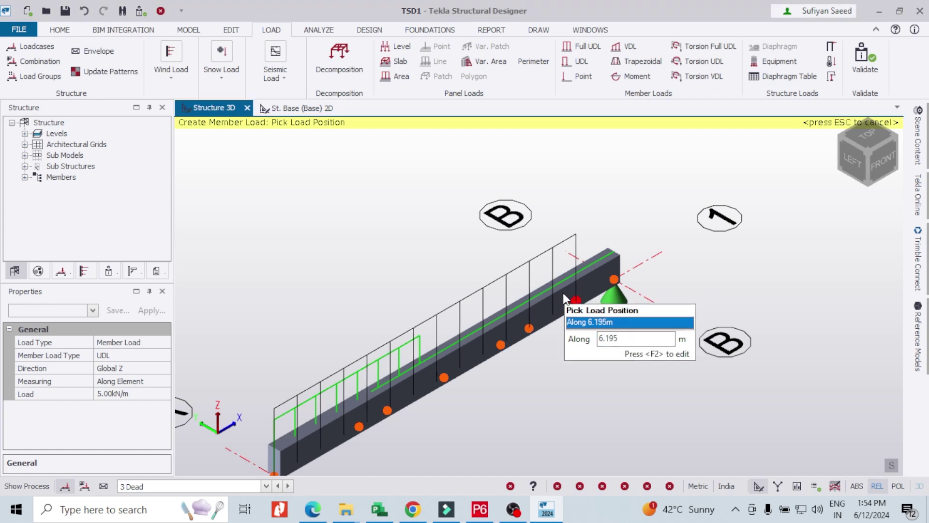
left_click(854, 185)
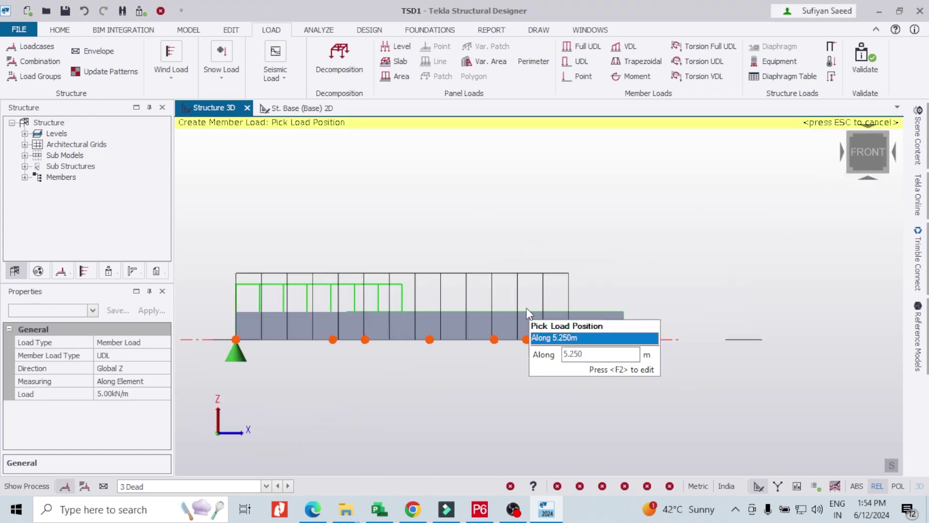
scroll(696, 247, "down", 2)
key("Escape")
key("Escape")
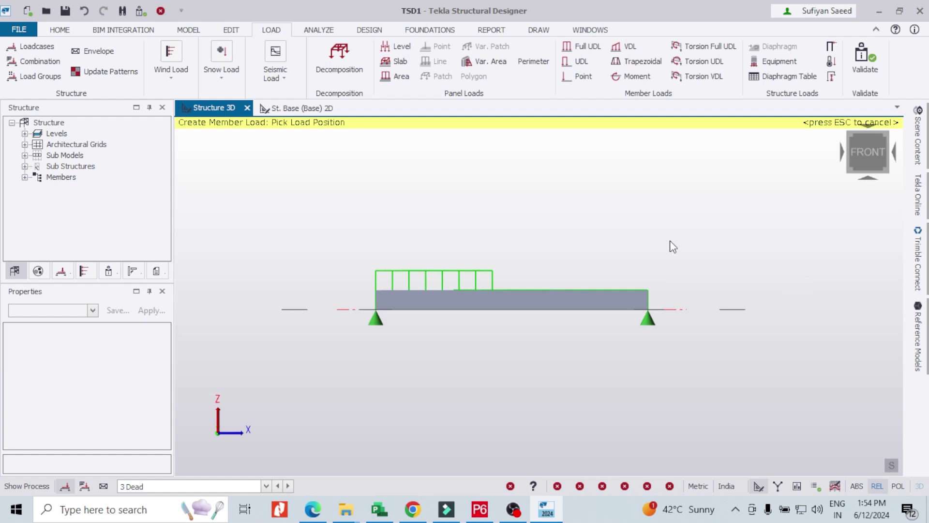
scroll(670, 245, "up", 1)
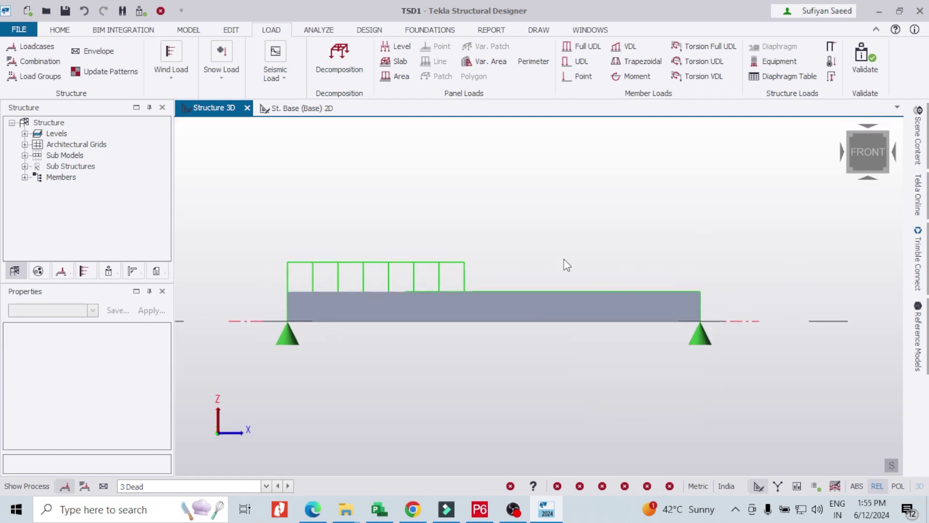
scroll(666, 276, "down", 1)
mouse_move(596, 295)
scroll(596, 292, "up", 1)
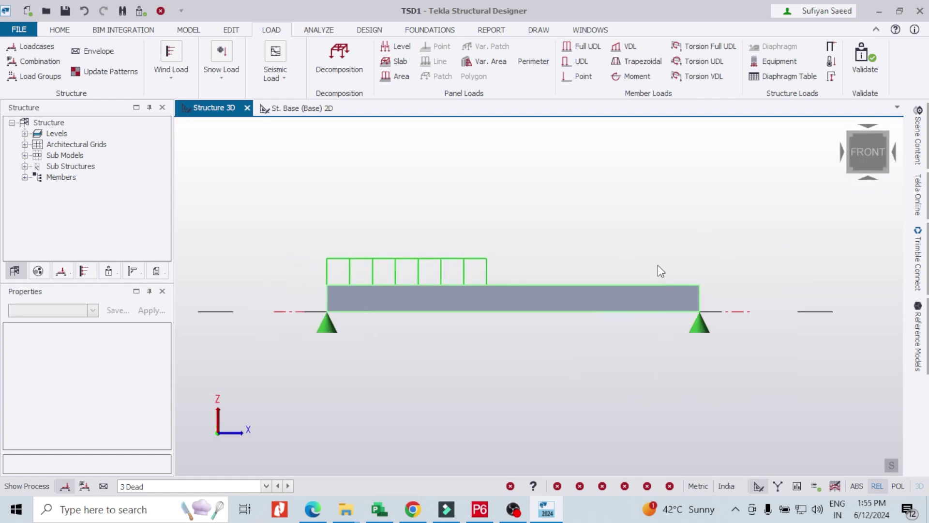
Step: Place another 5 kN/m UDL member load on the beam, starting at its 7 m end and running back toward midspan
left_click(585, 60)
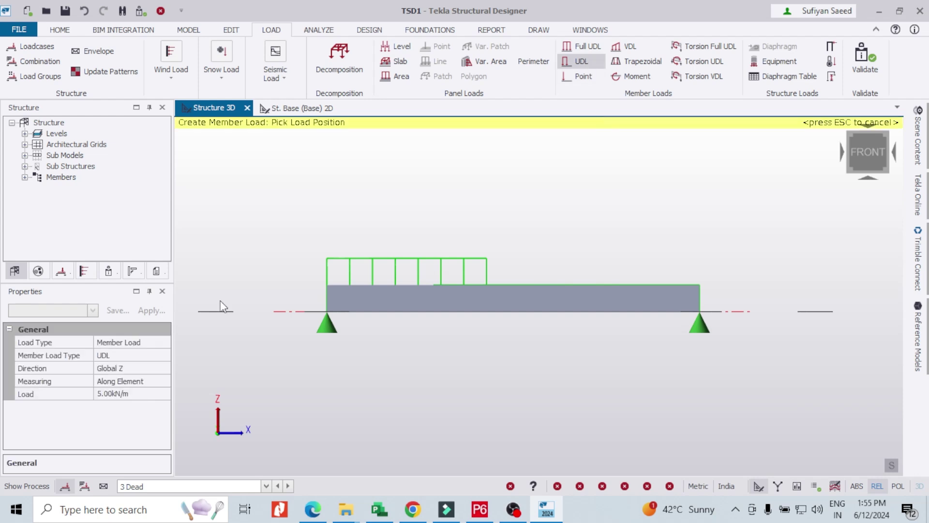
left_click(699, 311)
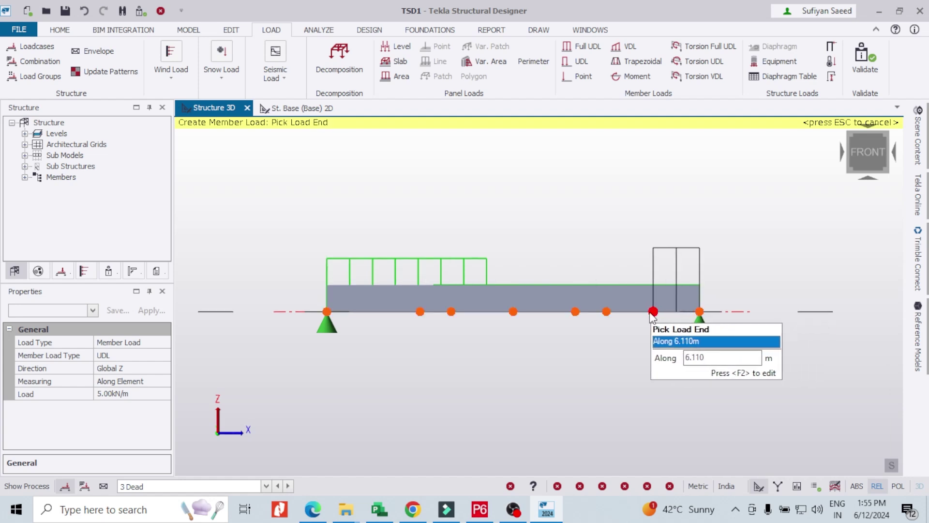
left_click(594, 314)
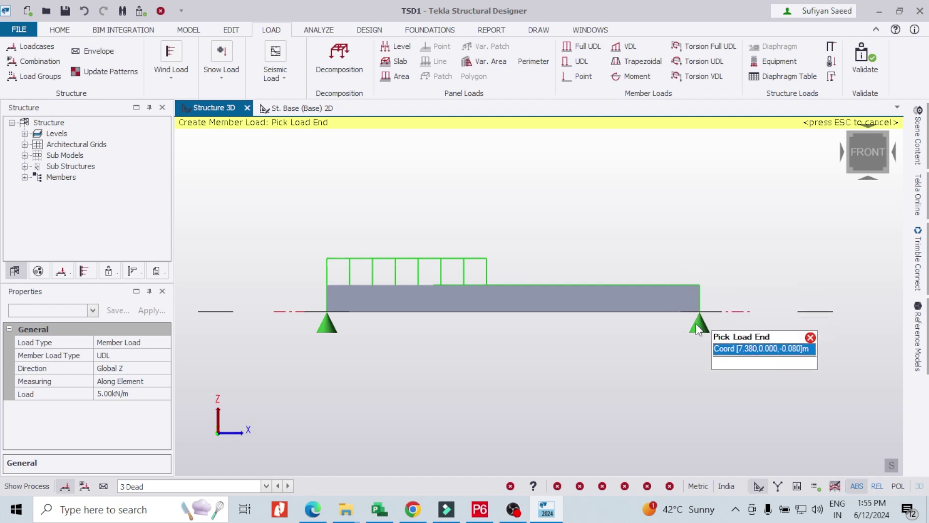
left_click(598, 310)
key("Escape")
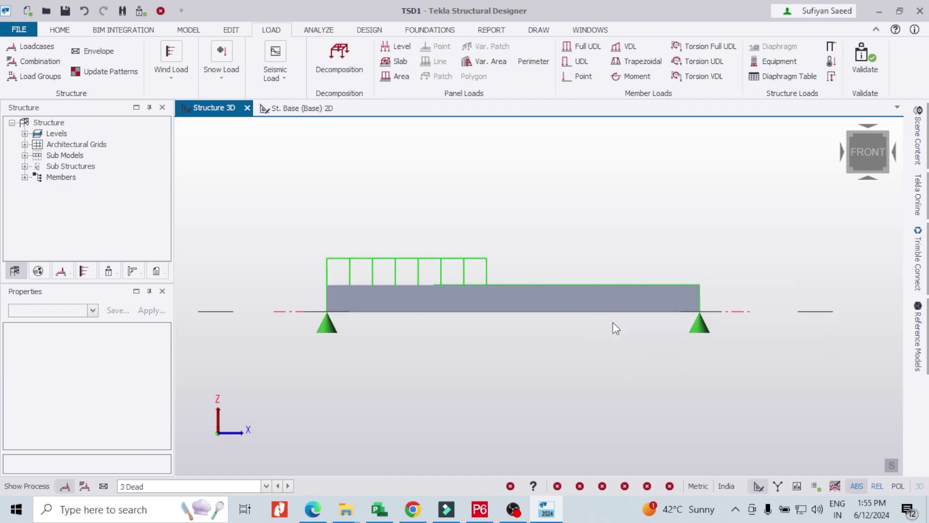
scroll(626, 292, "down", 2)
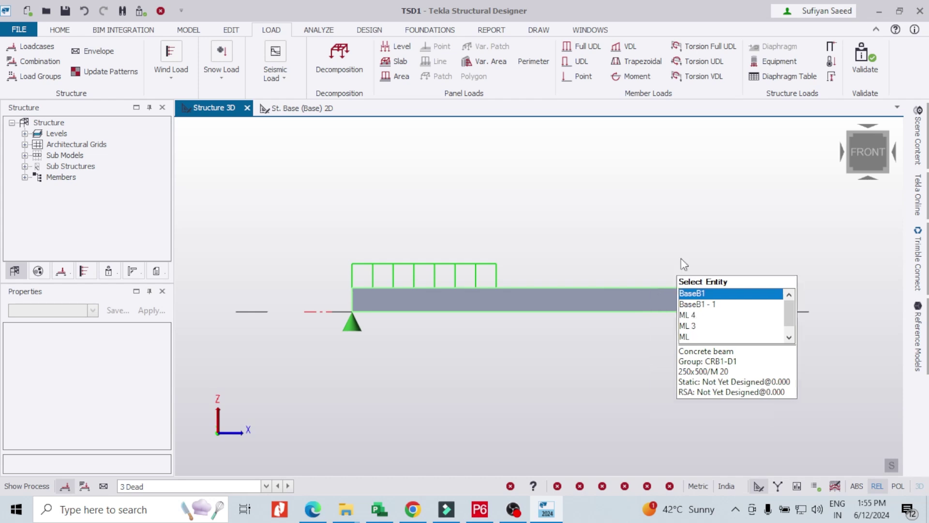
Step: Switch to the isometric view and turn on Text for the Loading category in the scene content so load values are labelled
left_click(790, 151)
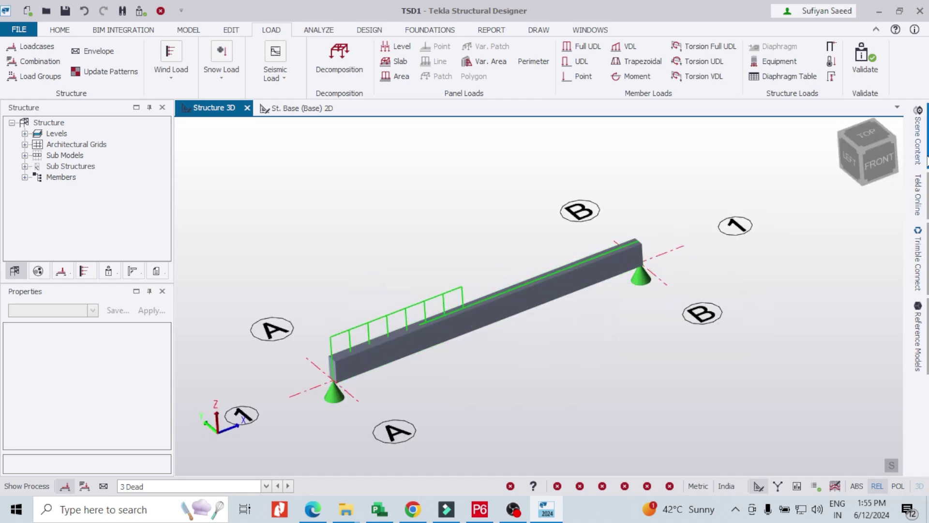
left_click(917, 145)
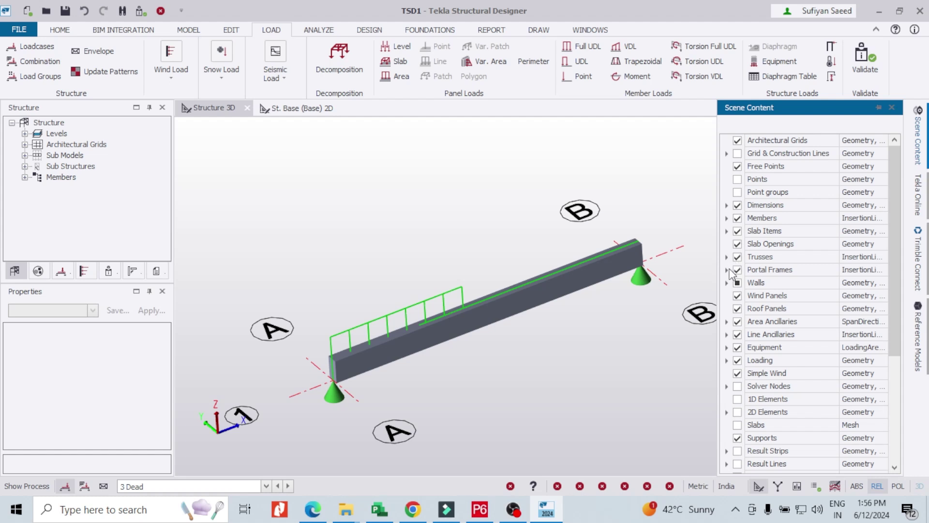
left_click(726, 360)
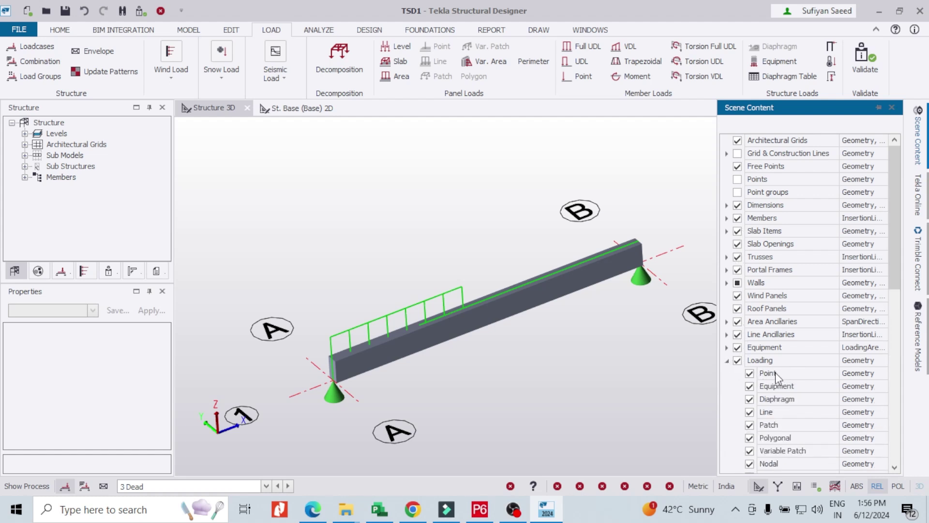
left_click(886, 360)
left_click(883, 360)
left_click(801, 396)
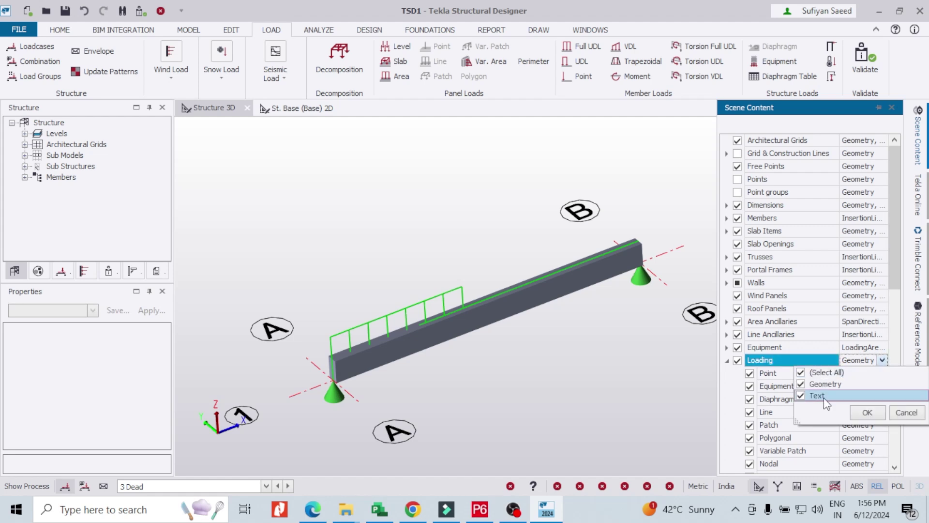
left_click(866, 412)
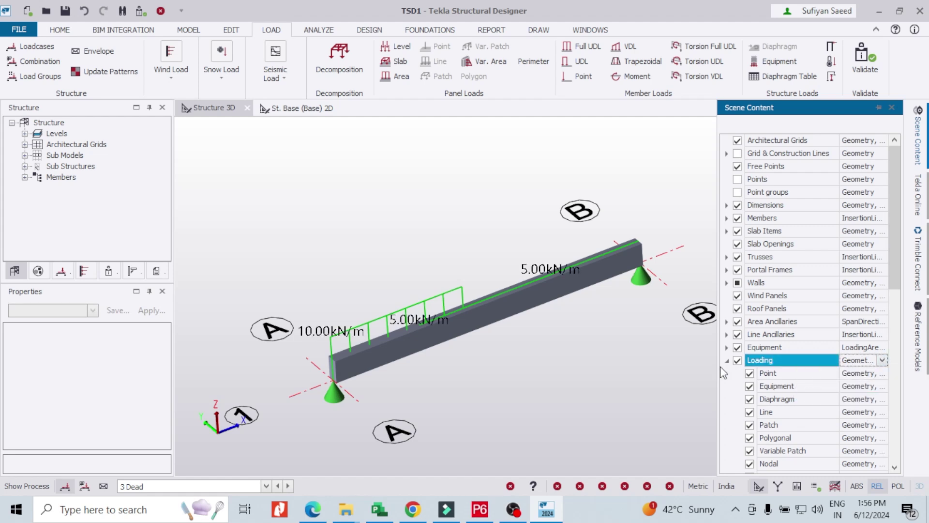
left_click(556, 352)
left_click(891, 107)
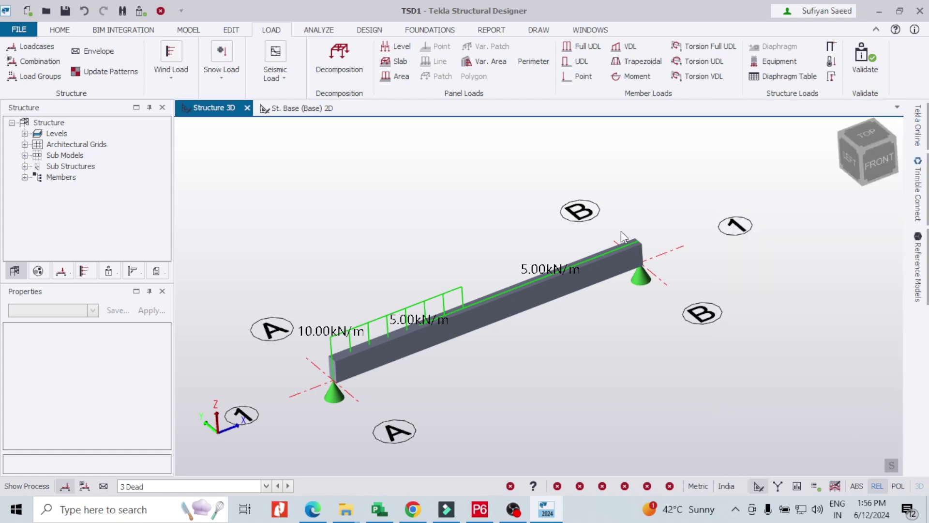
Step: Delete the two overlapping 5 kN/m UDL member loads that start at 2.000 m and extend 5.000 m along the beam
mouse_move(553, 282)
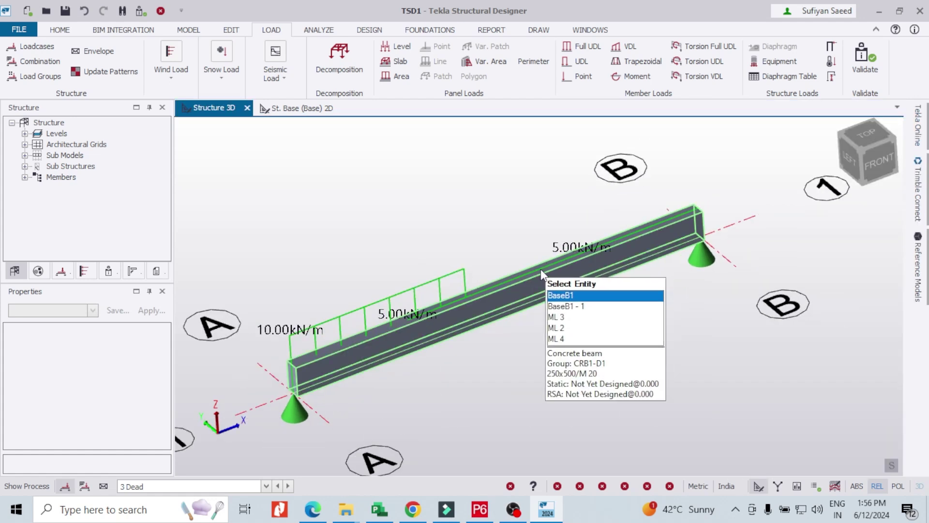
mouse_move(405, 312)
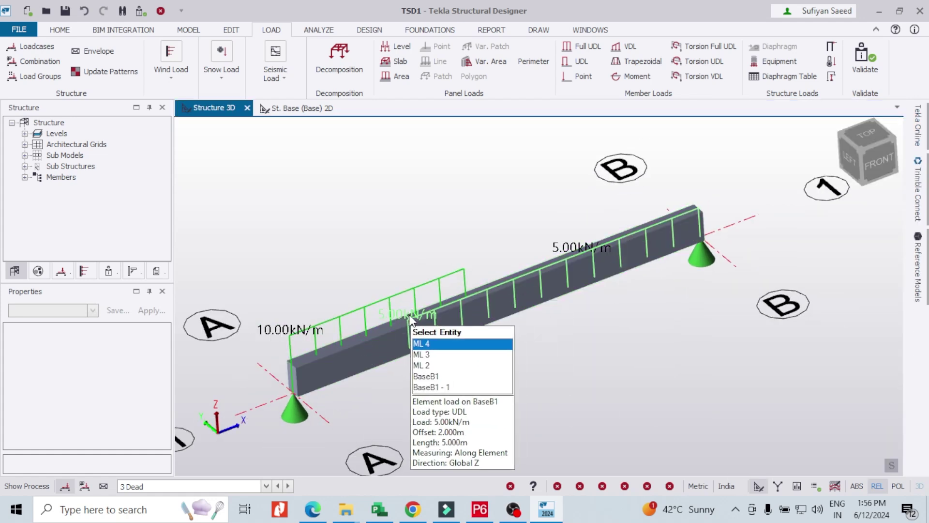
left_click(410, 298)
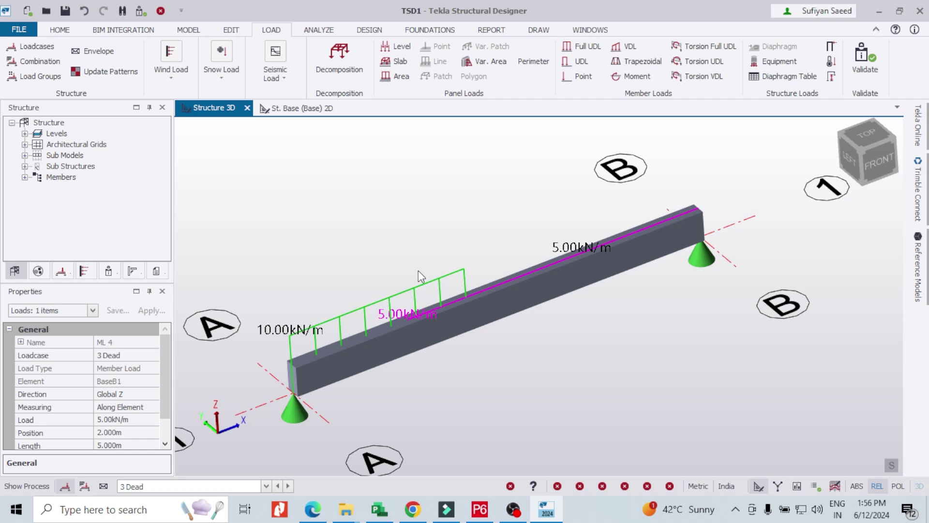
left_click(418, 270)
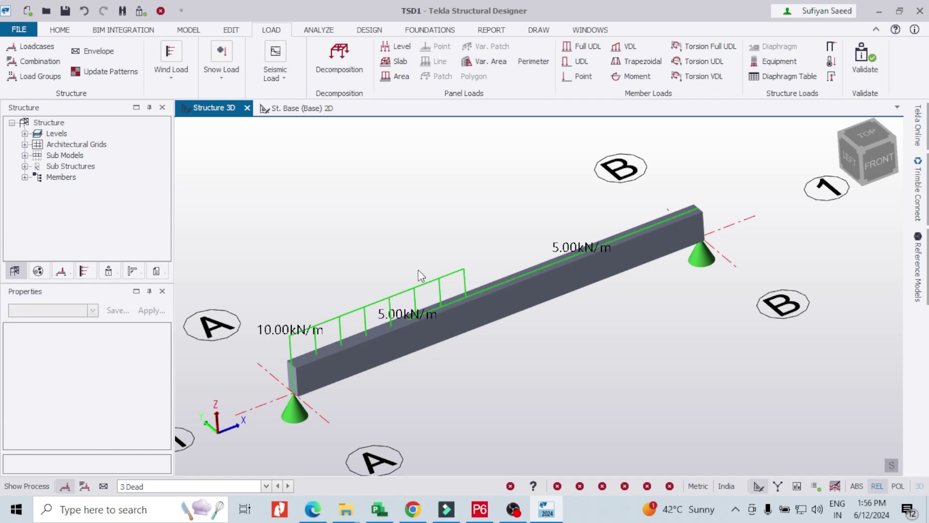
left_click(507, 280)
key("Delete")
left_click(506, 279)
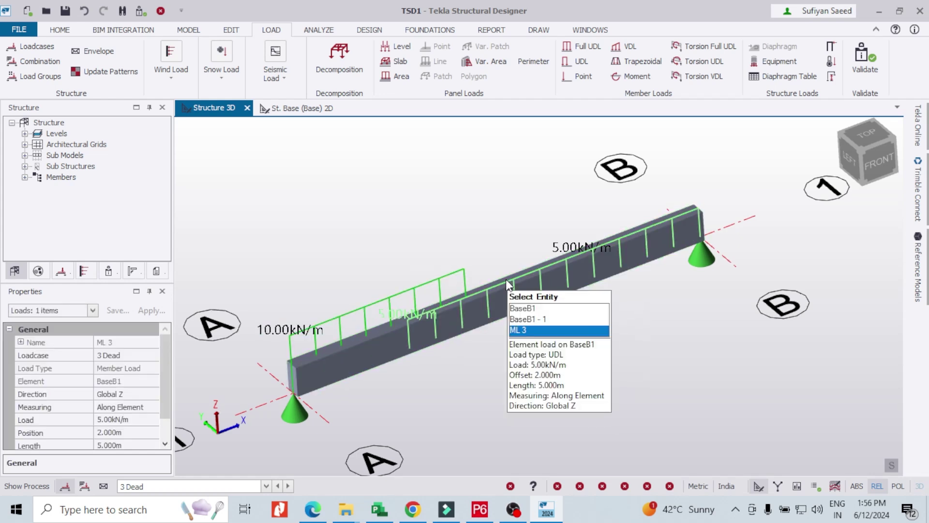
key("Delete")
Step: Examine the labels and extents of the UDLs remaining on the beam in the isometric view
scroll(519, 237, "down", 3)
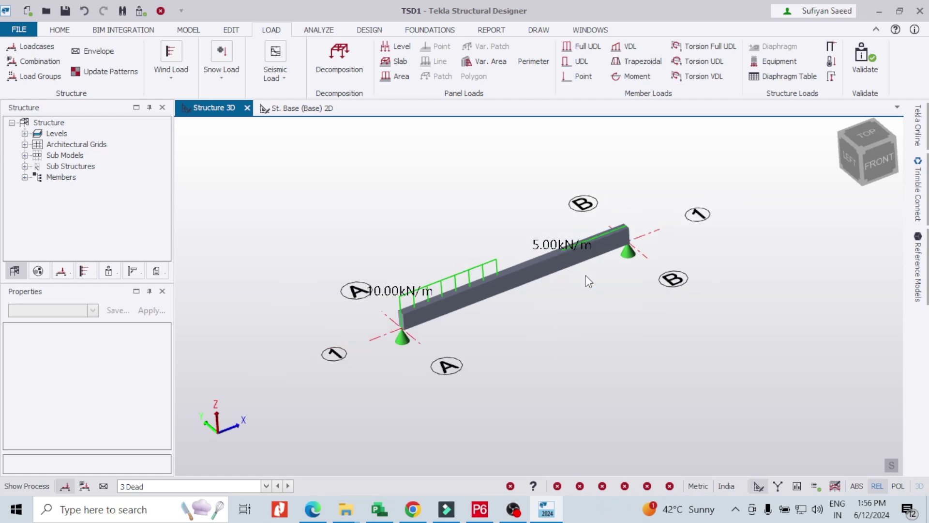
scroll(506, 275, "up", 2)
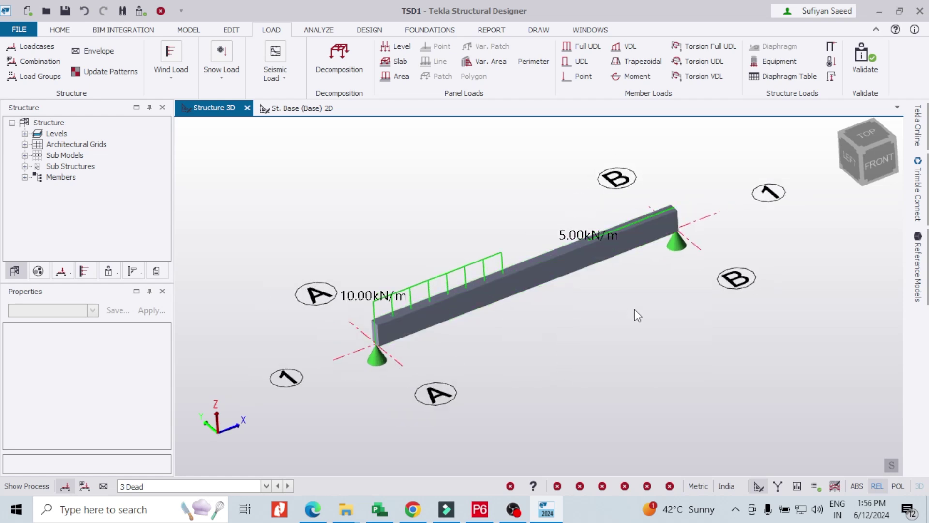
scroll(598, 338, "up", 1)
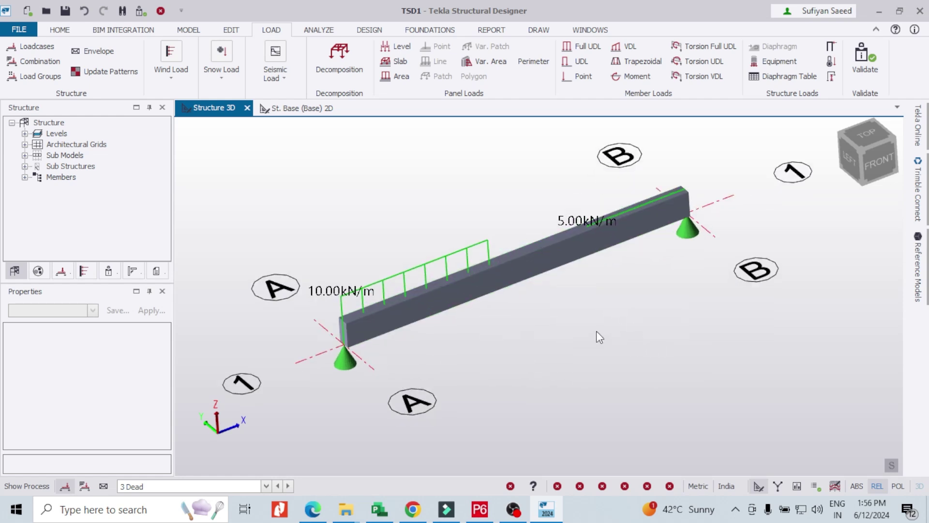
scroll(580, 271, "down", 1)
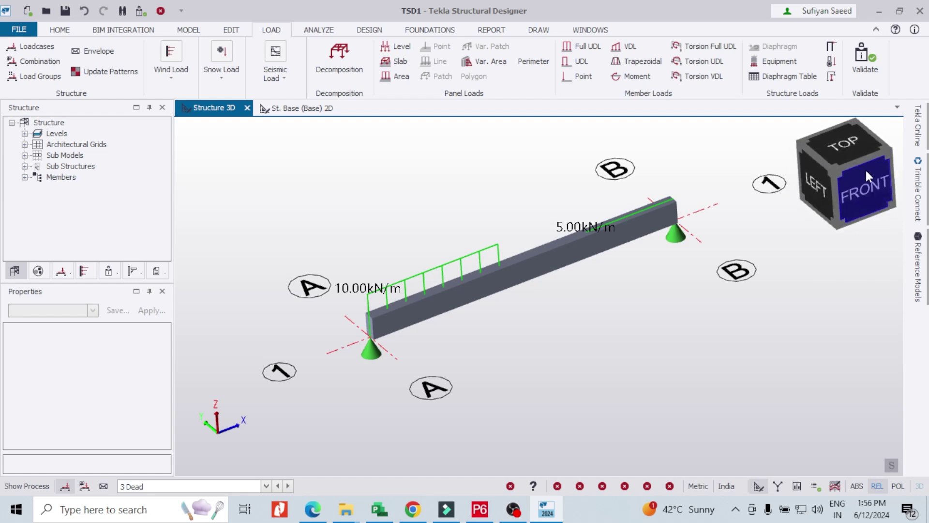
scroll(653, 220, "down", 1)
scroll(637, 237, "up", 1)
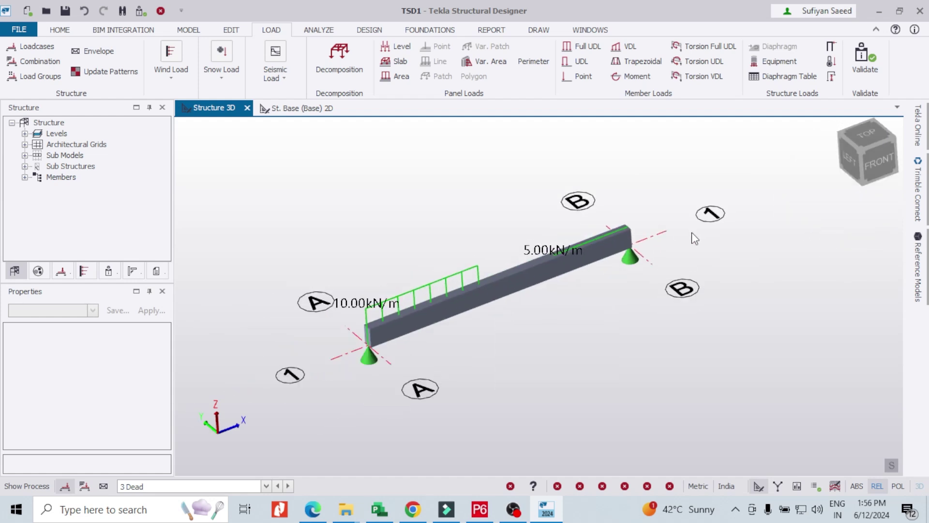
scroll(408, 242, "up", 1)
scroll(421, 226, "down", 1)
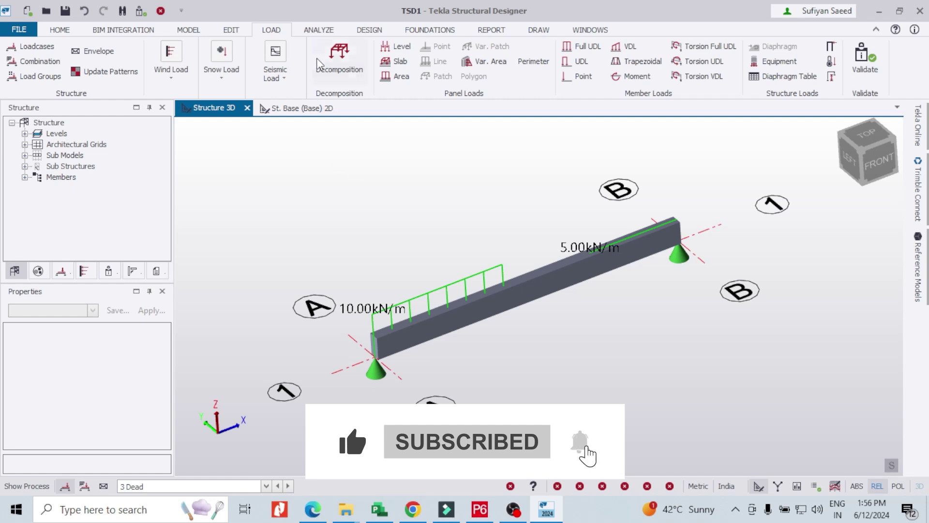
Step: Run the Analyze All (Static) analysis on the loaded beam model
left_click(321, 31)
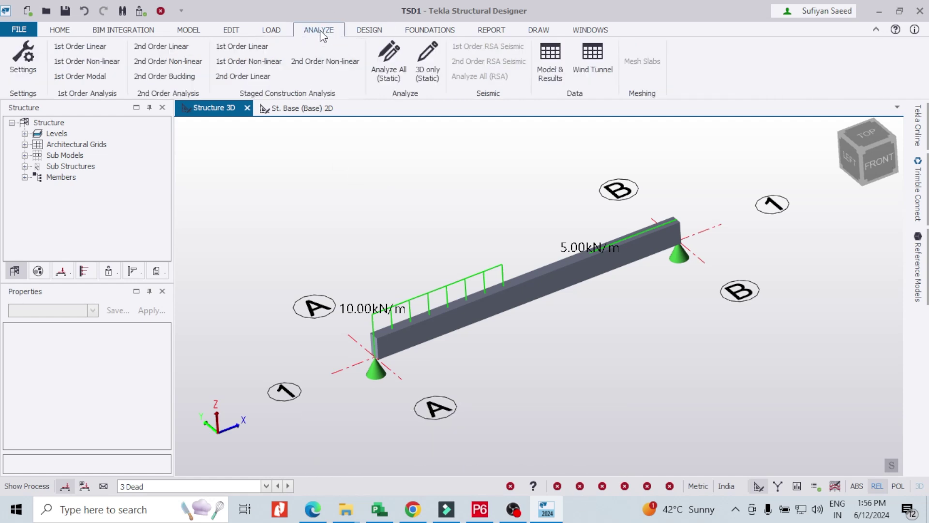
left_click(390, 78)
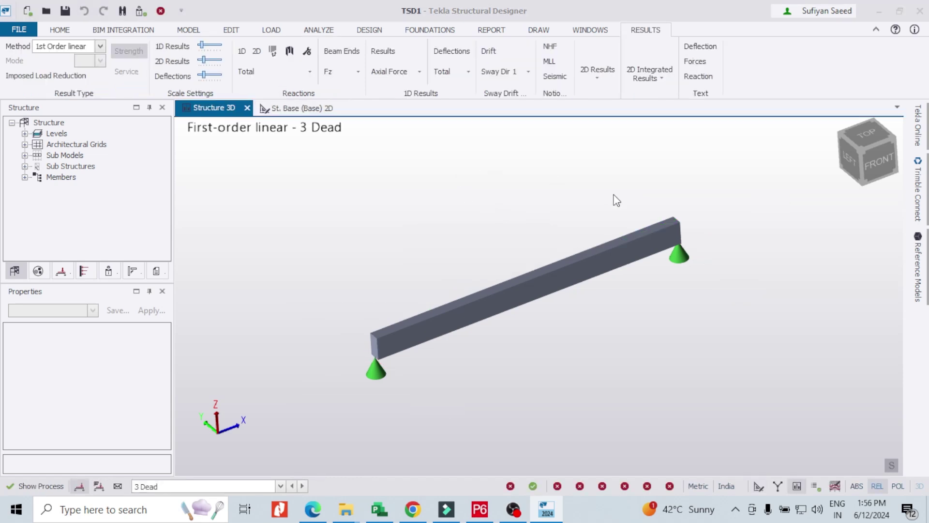
scroll(501, 253, "down", 2)
scroll(559, 269, "up", 3)
scroll(467, 248, "down", 2)
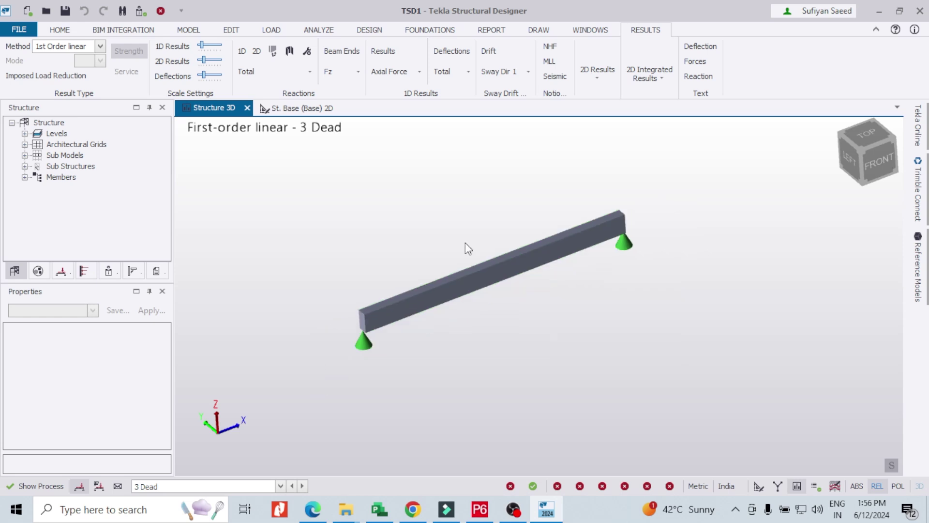
mouse_move(520, 264)
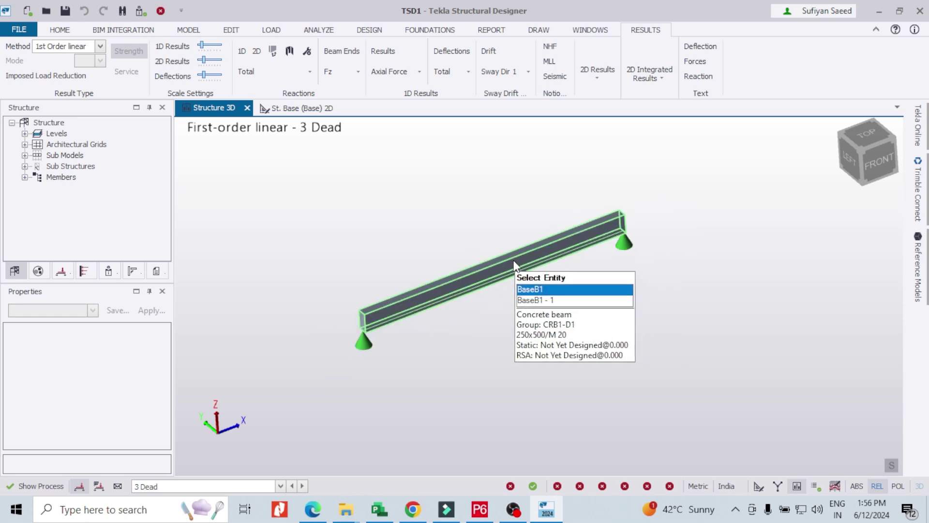
right_click(604, 201)
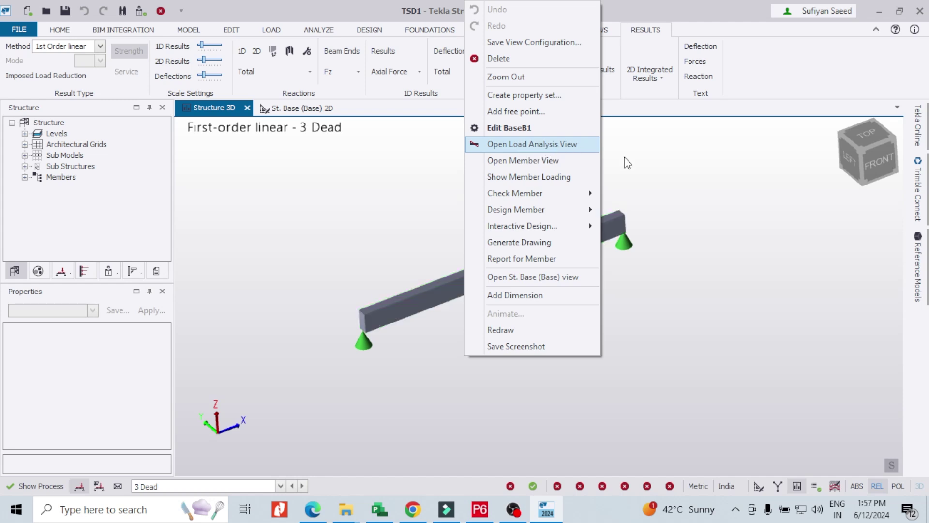
left_click(717, 255)
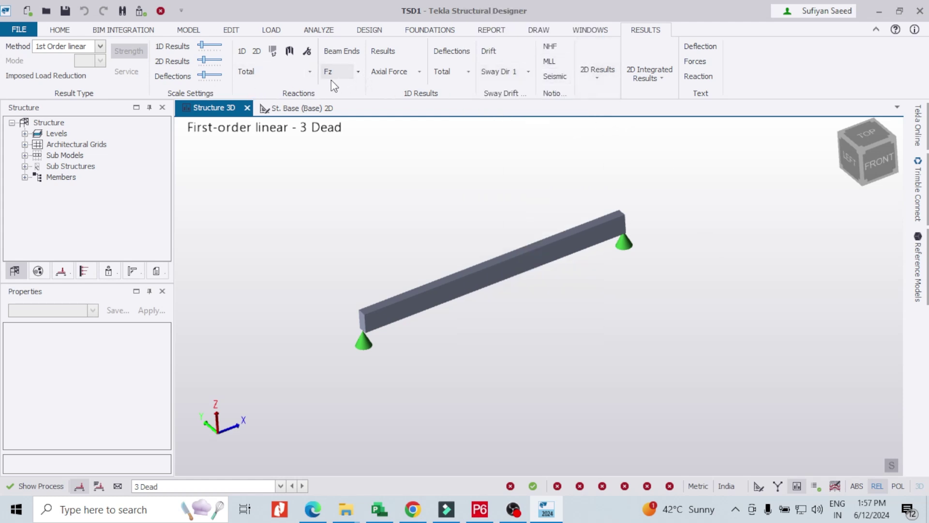
Step: Display the Moment Major 1D results for the Dead loadcase and view the beam's moment diagram in front elevation
left_click(420, 73)
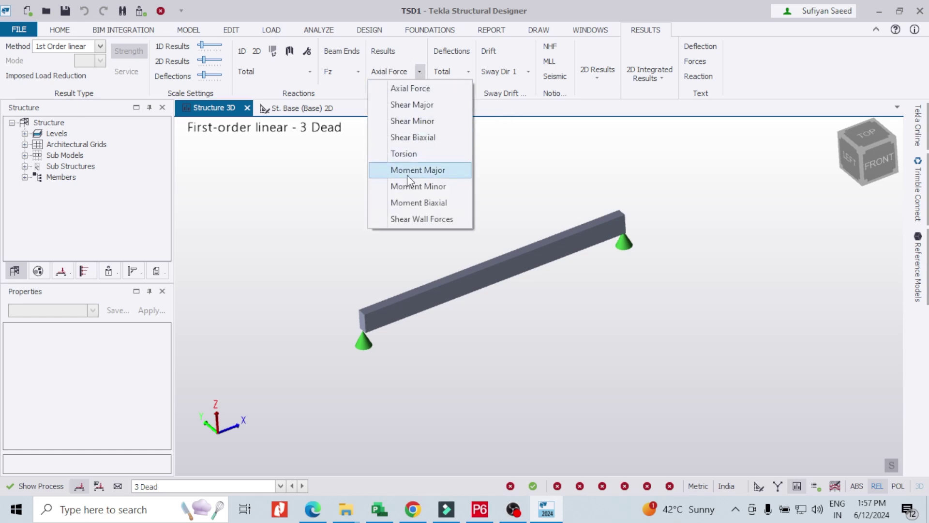
left_click(433, 171)
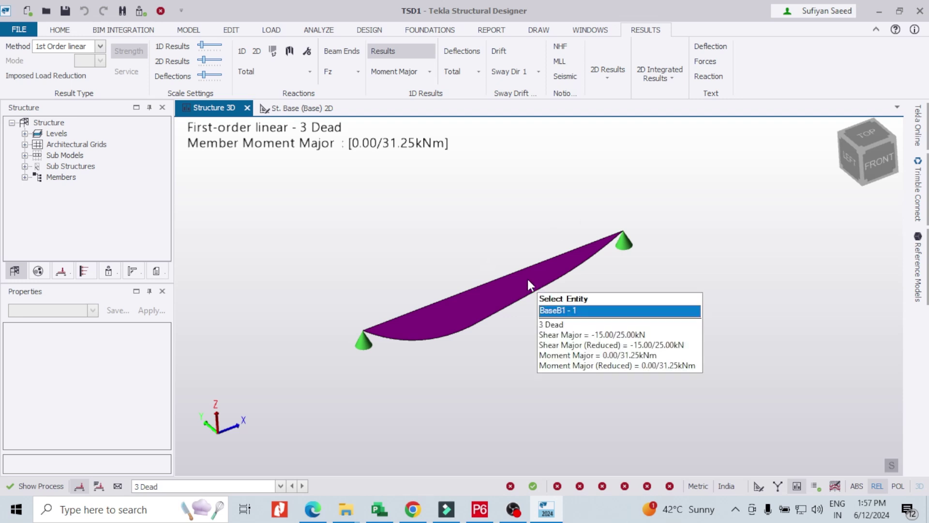
scroll(498, 271, "up", 3)
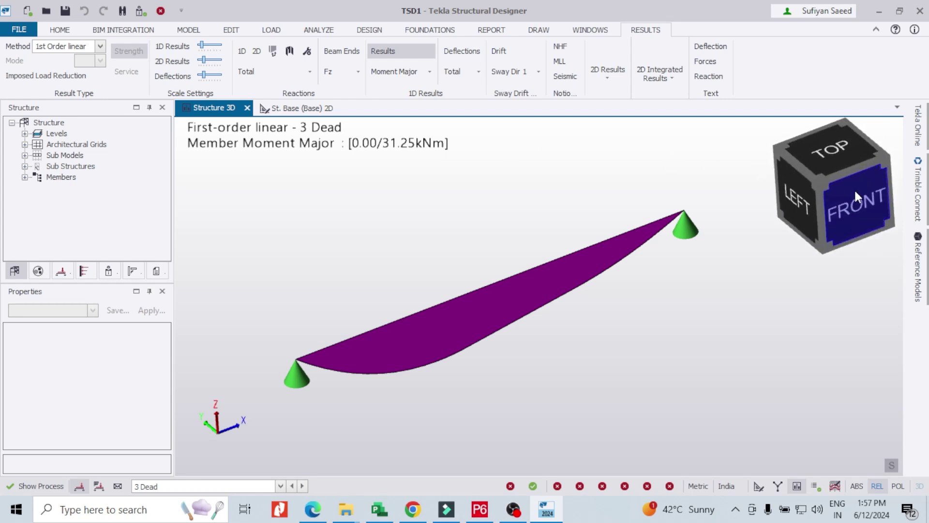
left_click(854, 187)
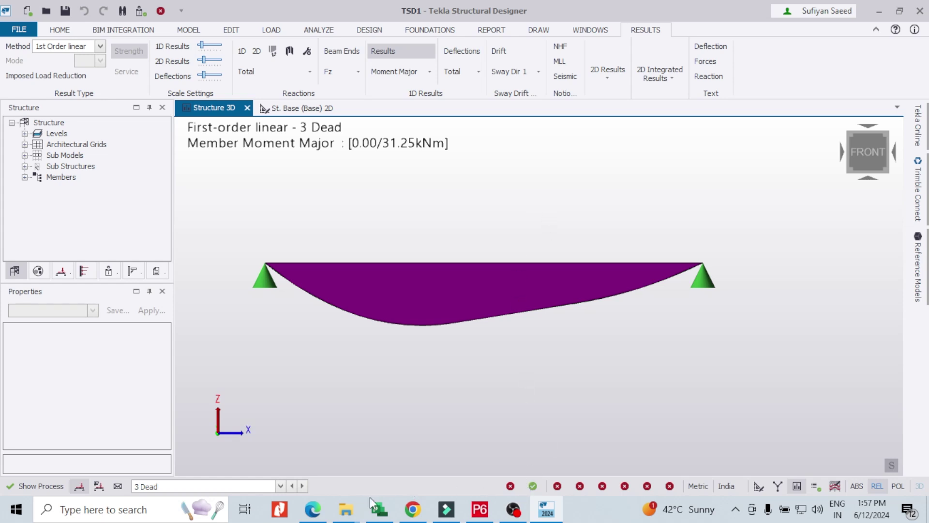
Step: Switch to the Beam Analysis PDF in Edge, review its shear force and bending moment diagrams for comparison, and return to the model
mouse_move(420, 284)
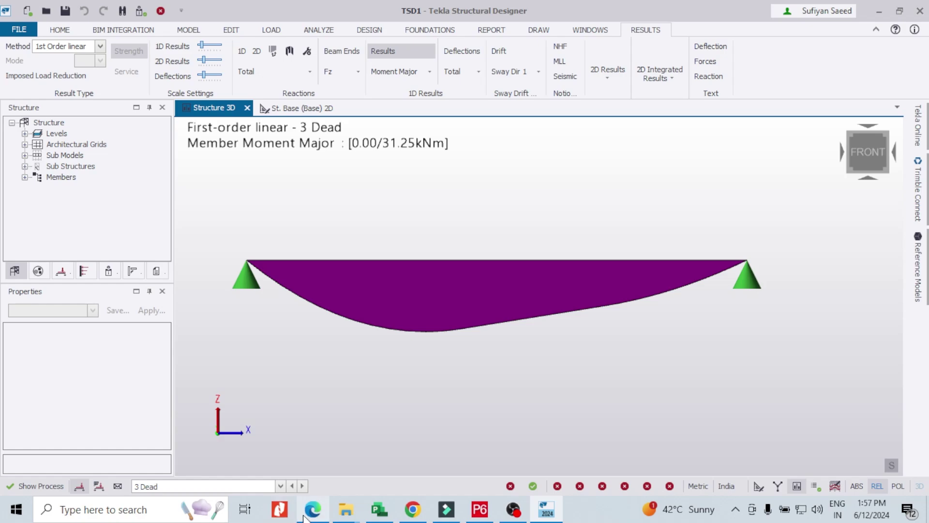
mouse_move(310, 508)
left_click(319, 474)
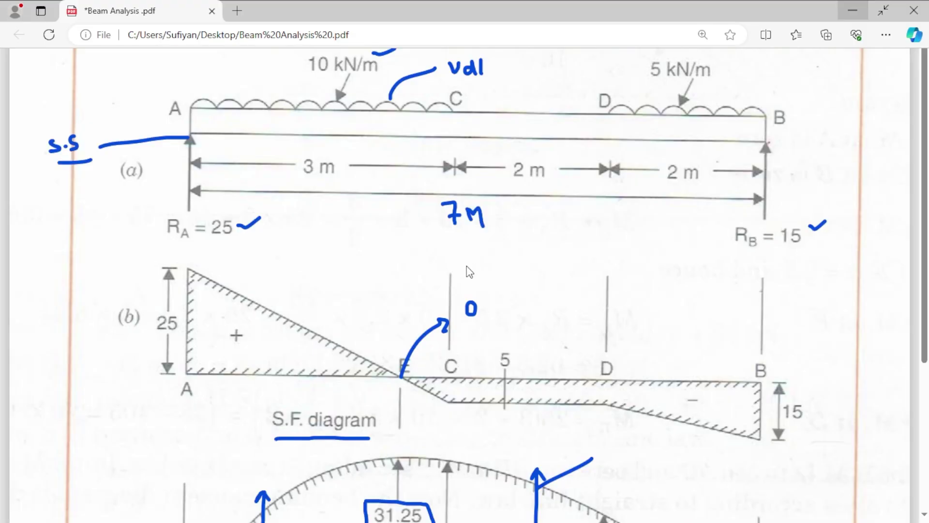
scroll(468, 333, "down", 5)
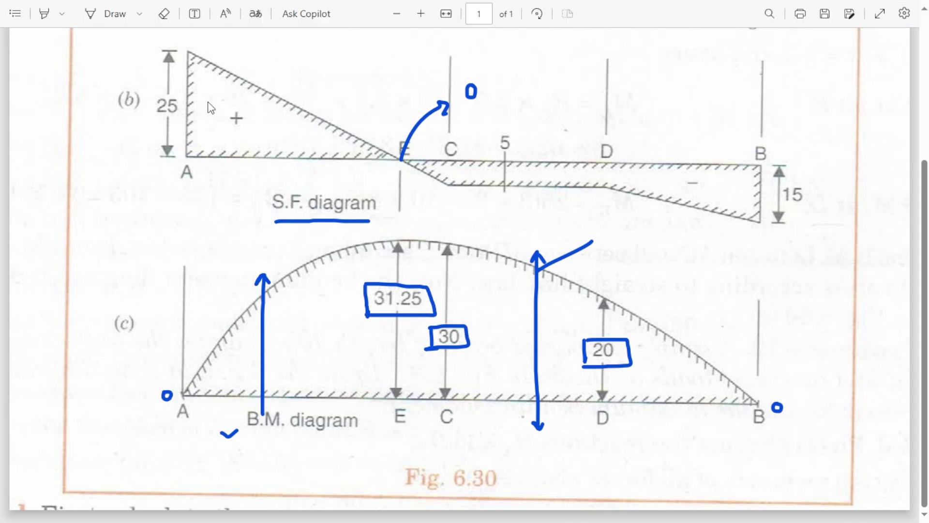
scroll(178, 116, "up", 2)
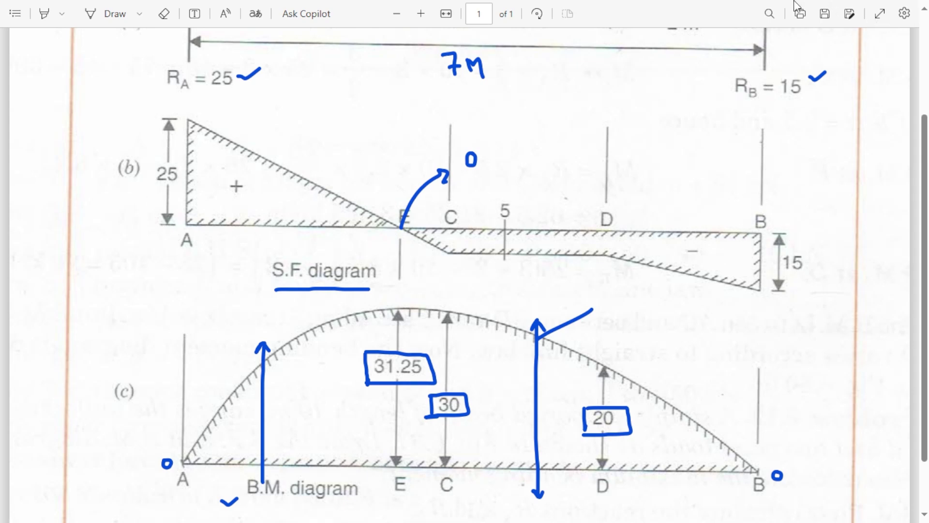
mouse_move(721, 4)
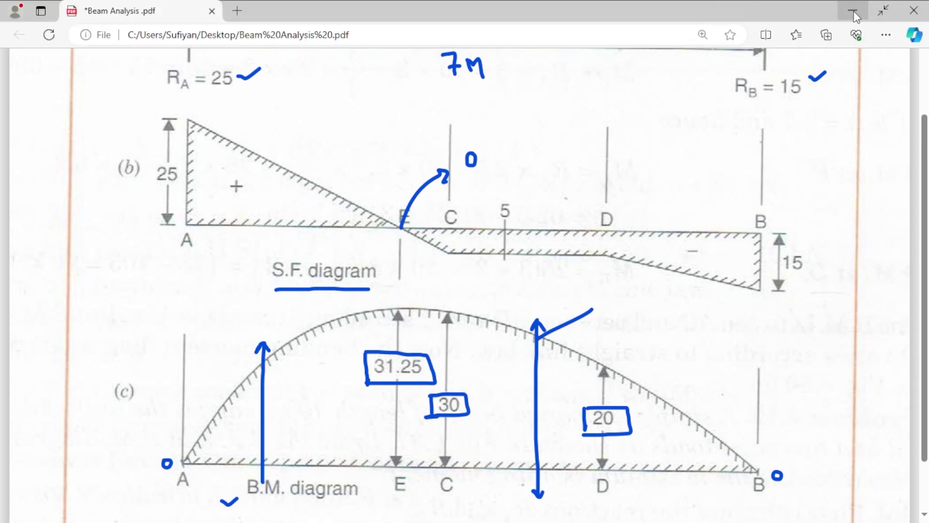
left_click(853, 14)
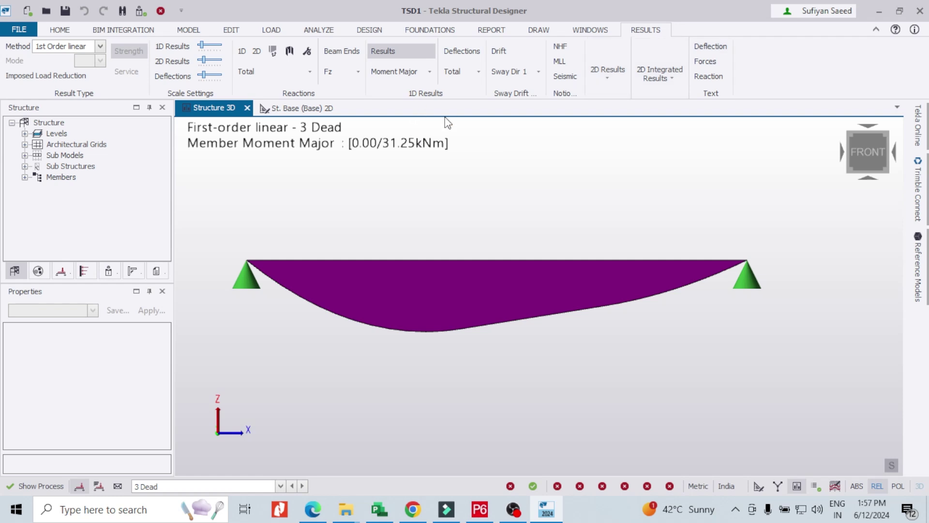
Step: Open the load analysis view of the beam and examine its loading, shear, moment and deflection diagrams
mouse_move(497, 288)
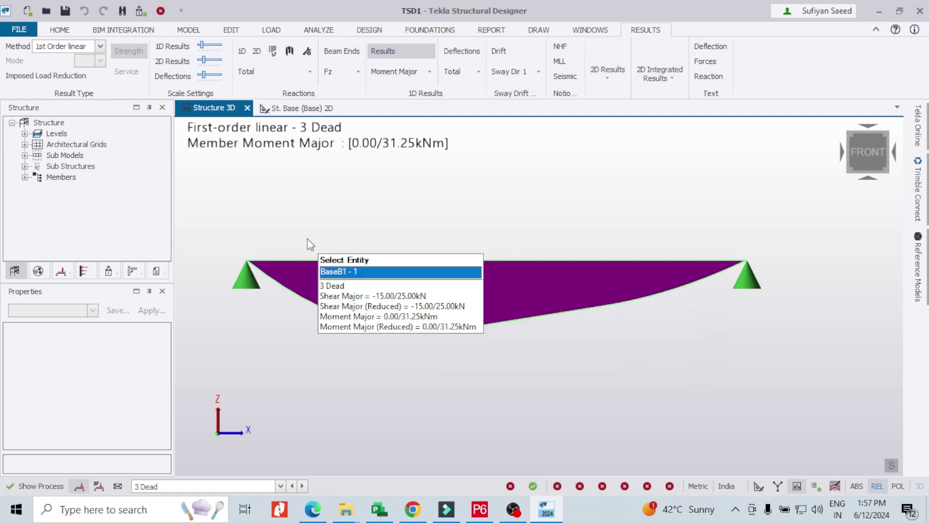
right_click(457, 300)
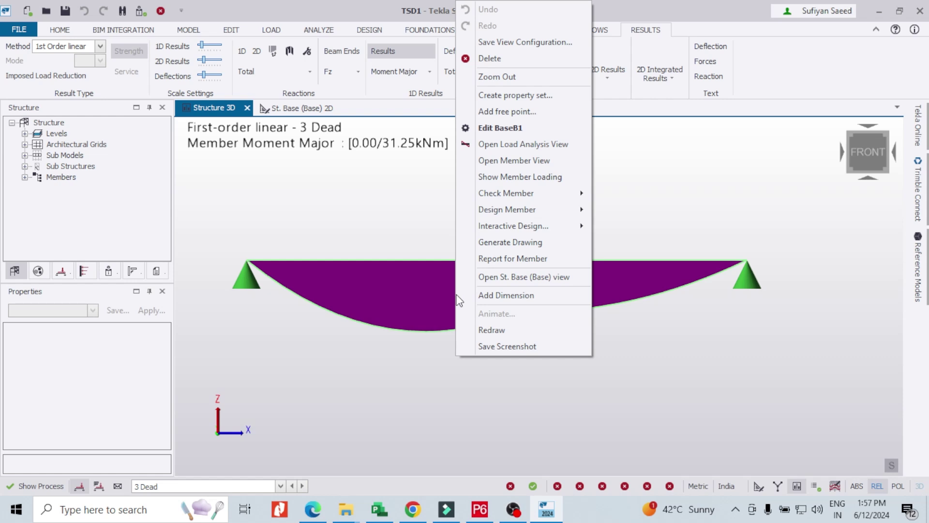
left_click(540, 145)
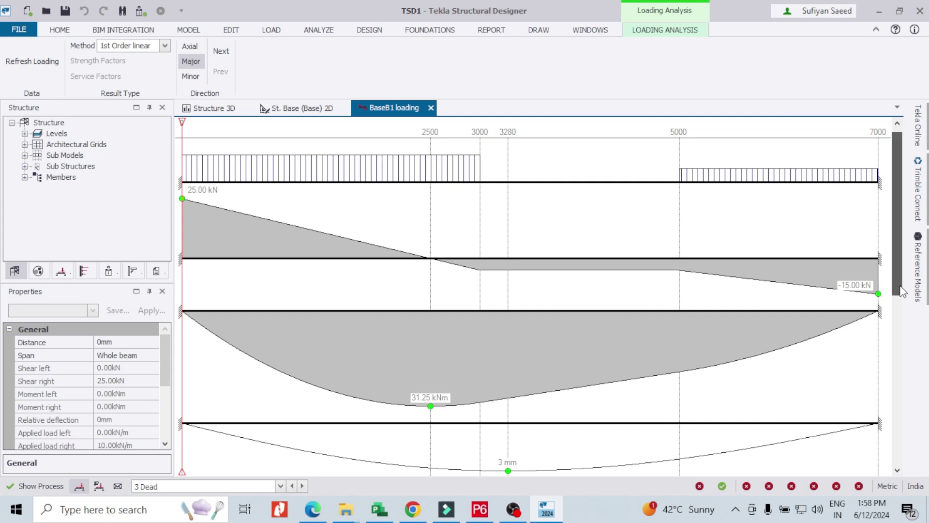
scroll(890, 296, "down", 1)
left_click_drag(896, 296, 884, 449)
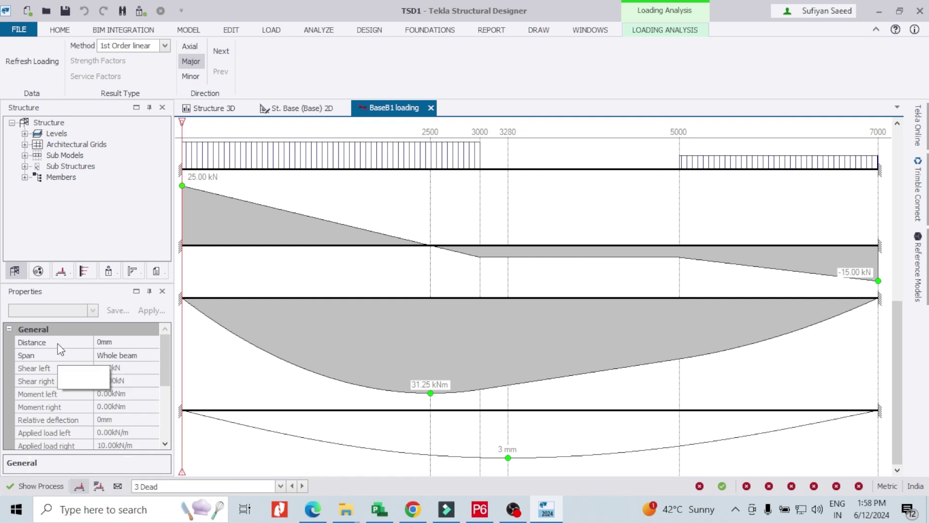
Step: Set the distance along the beam to 3000 mm to read the shear and moment at that section
left_click(121, 343)
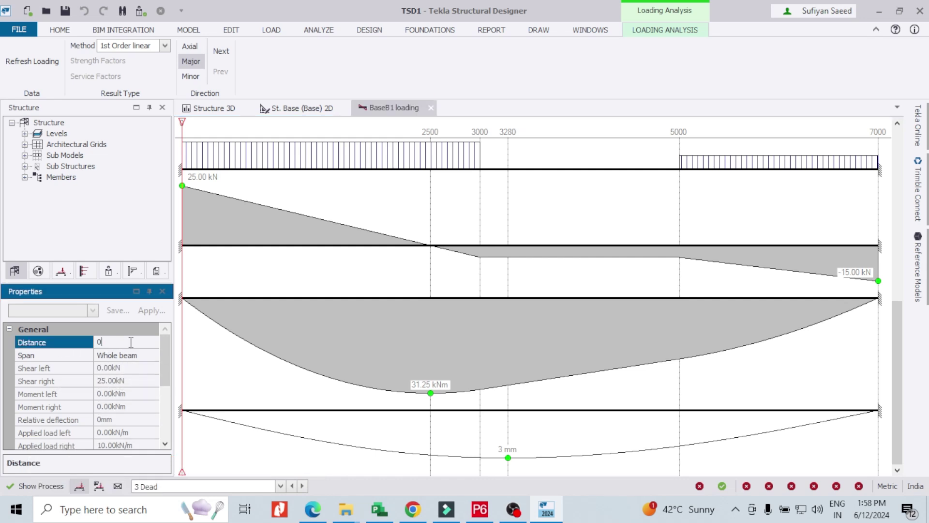
double_click(94, 340)
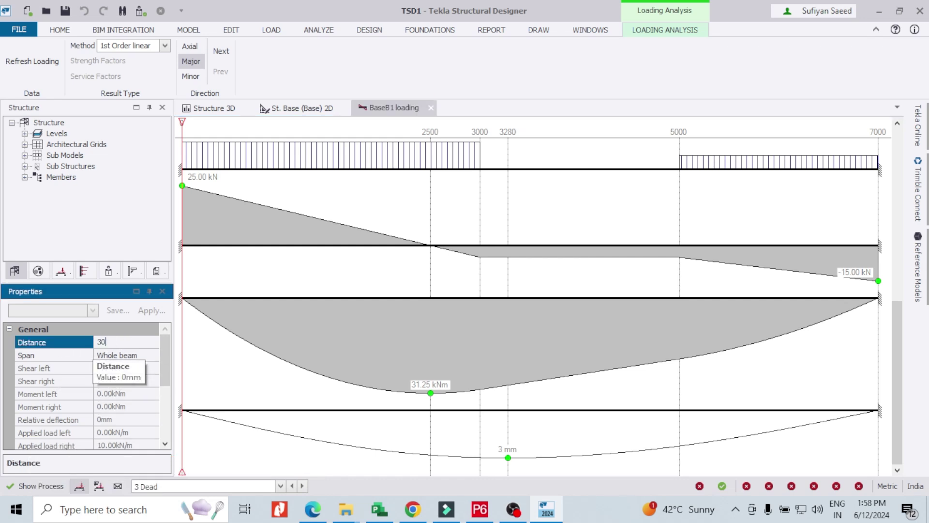
key("Return")
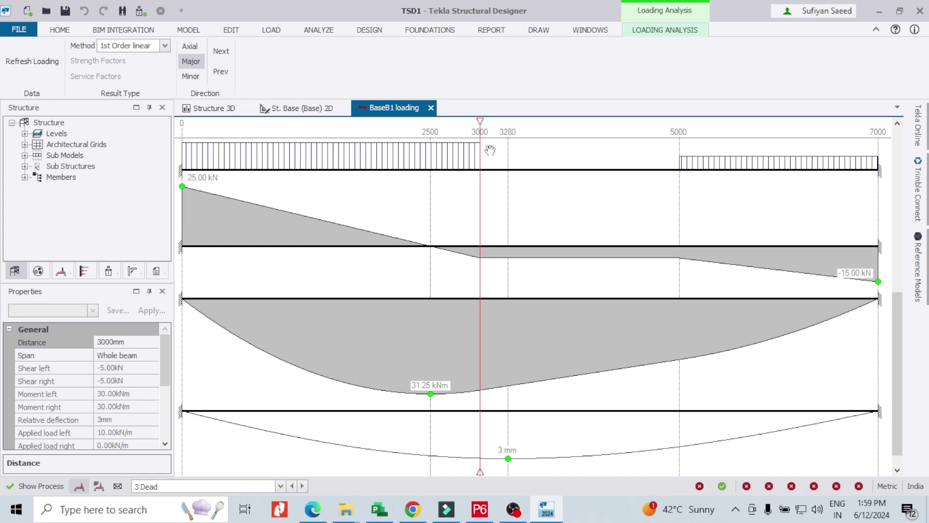
Step: Step the section marker through the key positions up to 7000 mm and back to 3000 mm, reading the shear and moment values
left_click(226, 54)
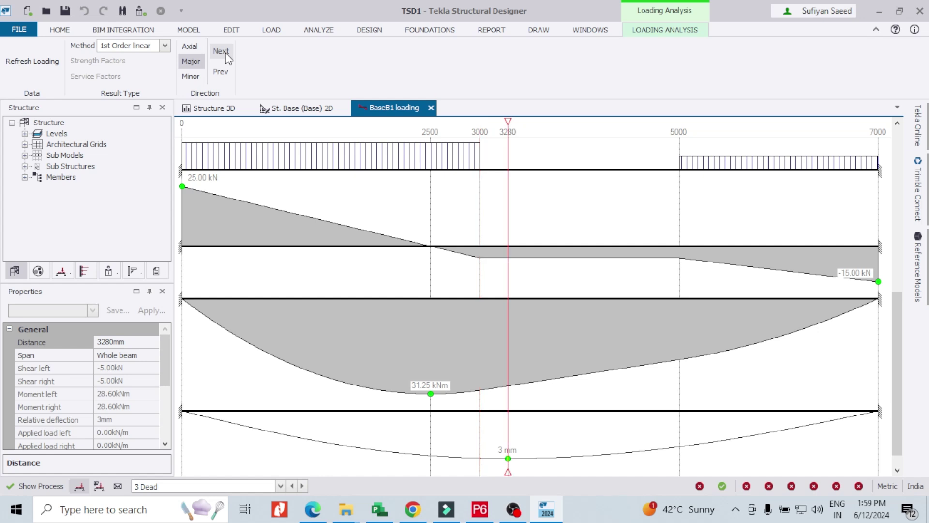
left_click(227, 54)
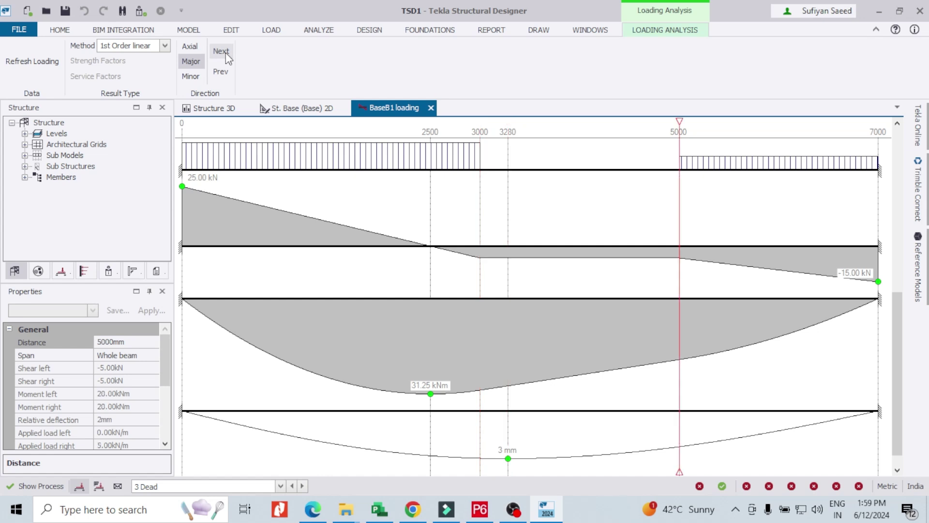
left_click(227, 54)
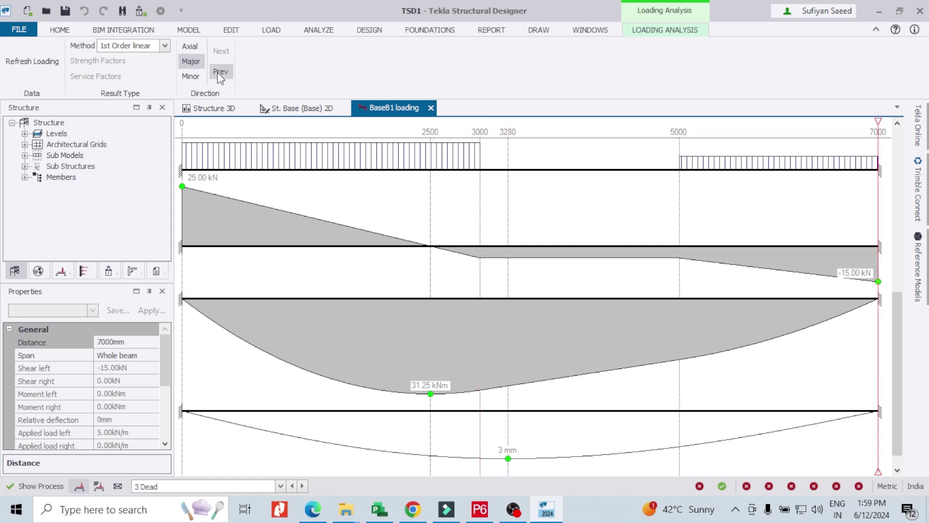
left_click(218, 72)
left_click(220, 73)
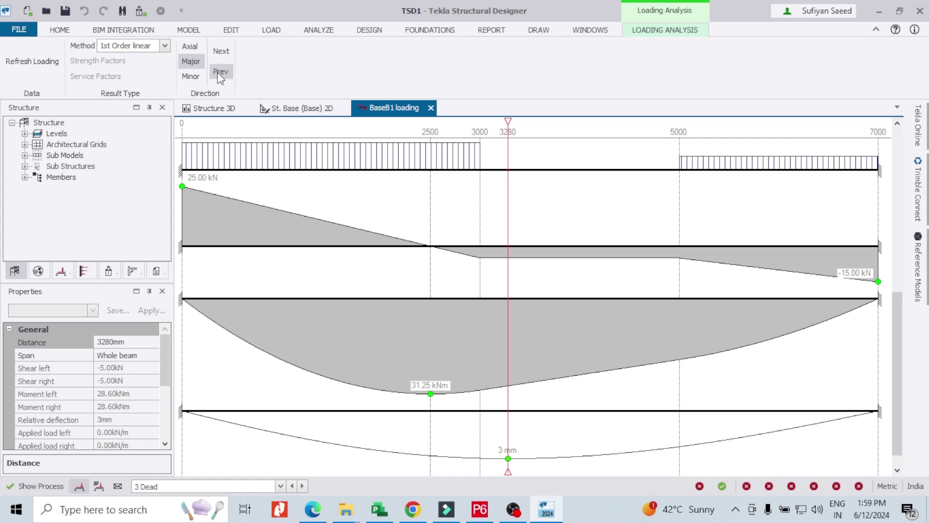
left_click(220, 73)
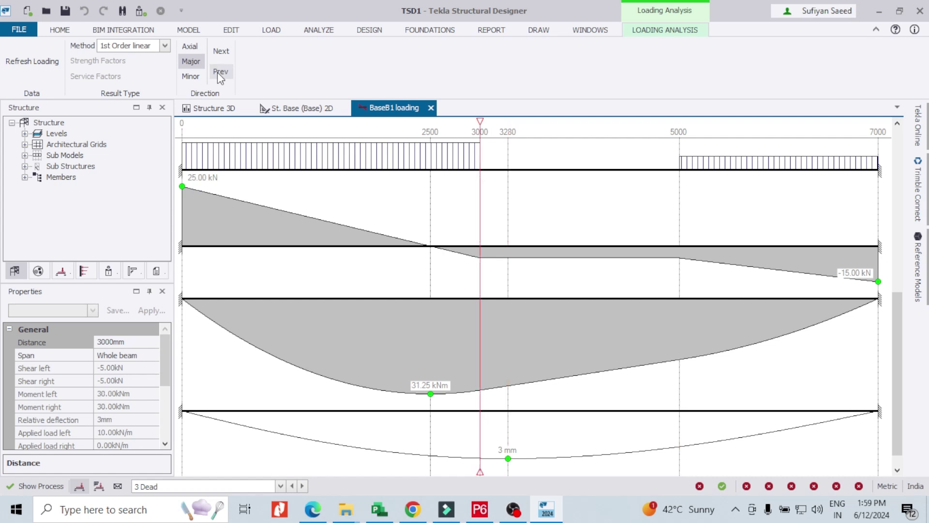